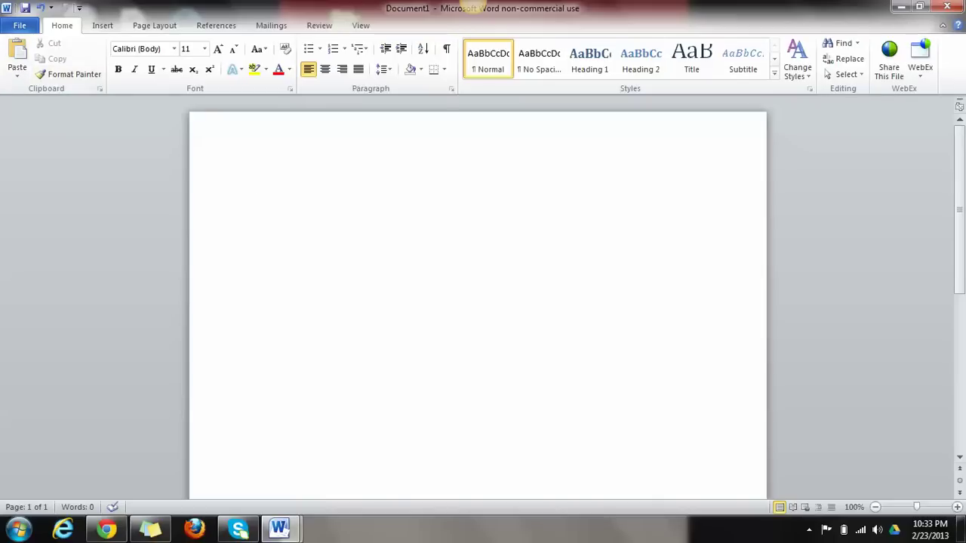
Search the Office.com templates for 'apa' to list the APA and MLA paper templates
key(alt+f)
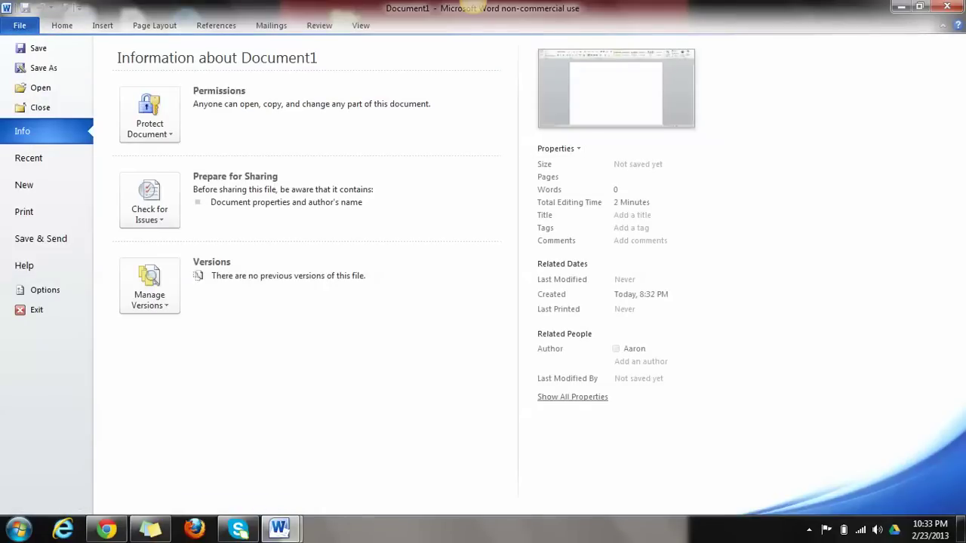
click(24, 185)
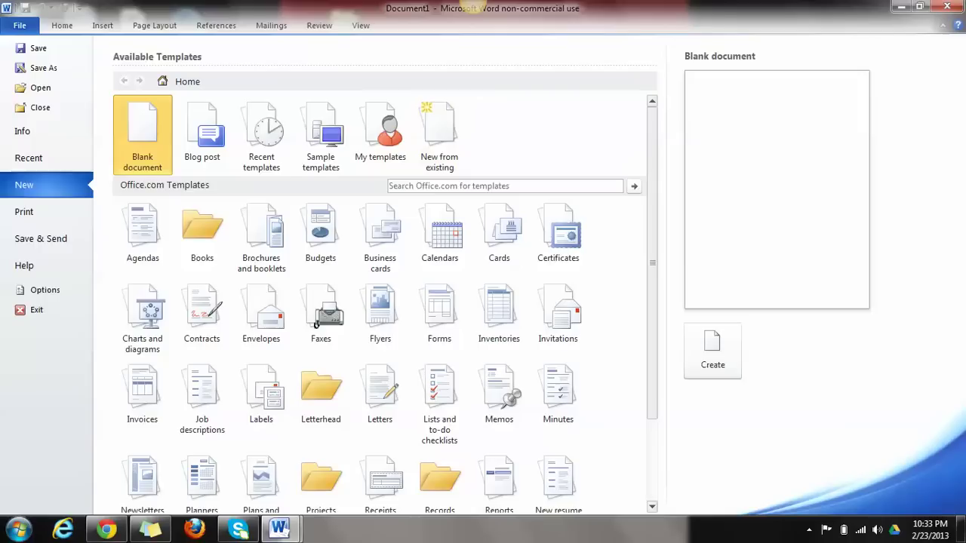
click(390, 186)
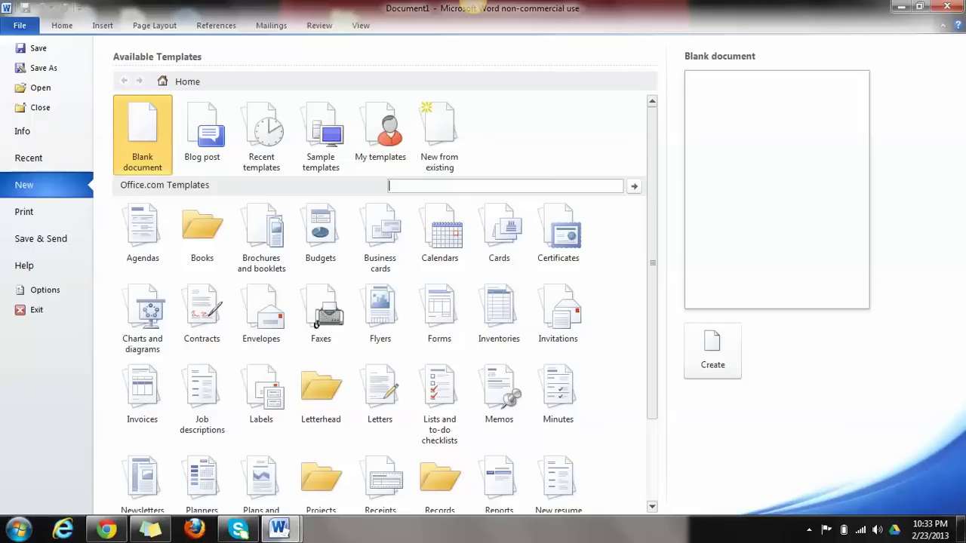
text(apa)
key(Return)
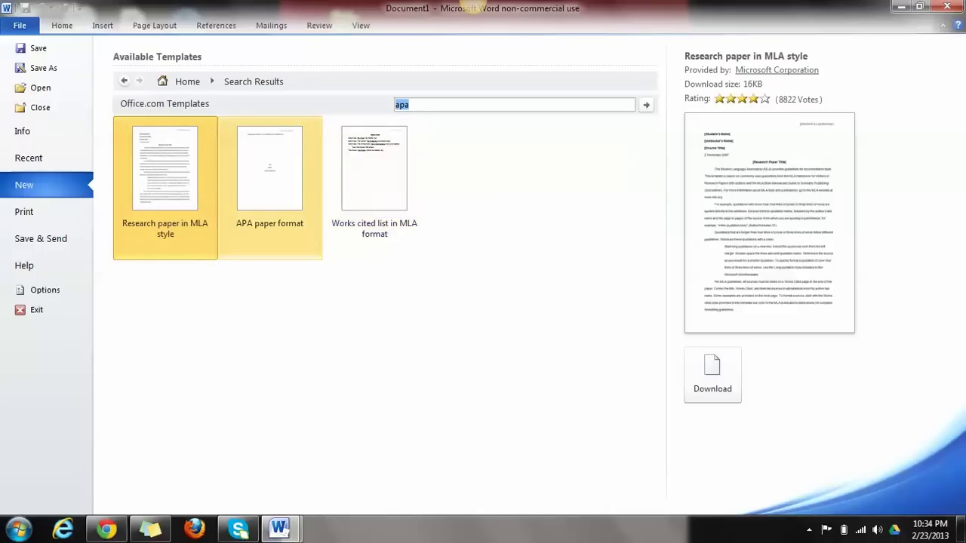
Download the APA paper format template and set its title to 'Baseball in the Northwest'
double_click(269, 188)
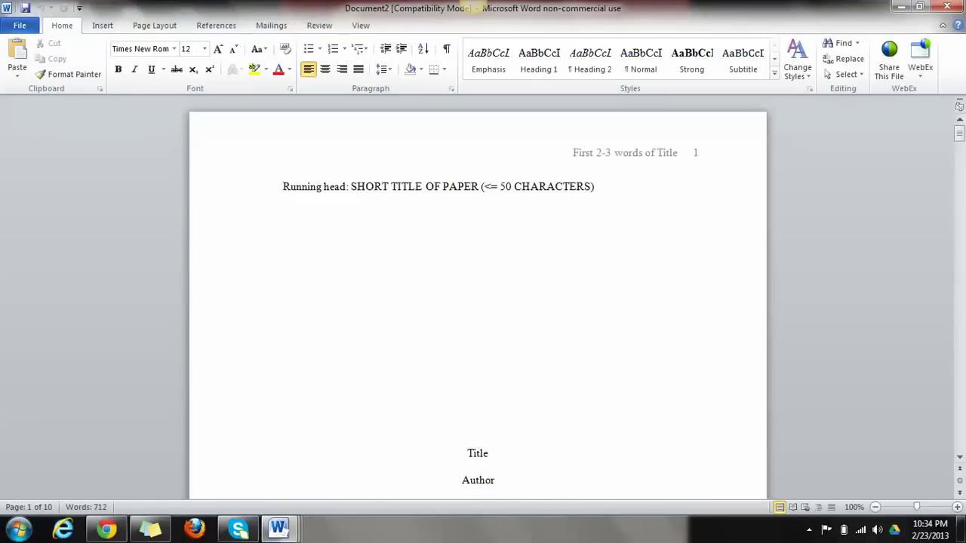
mouse_move(959, 132)
mouse_down()
mouse_move(959, 211)
mouse_move(959, 133)
mouse_up()
scroll(477, 301, down, 1)
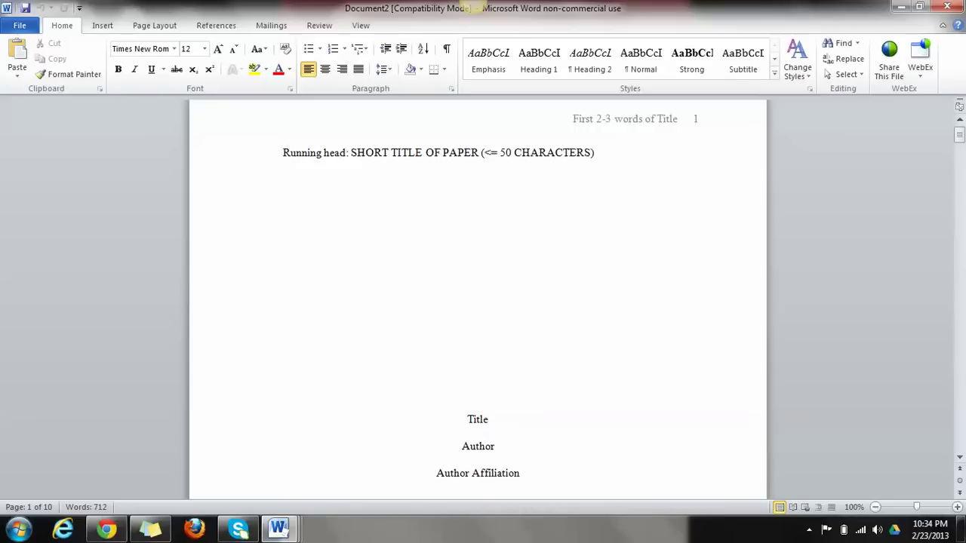
double_click(477, 420)
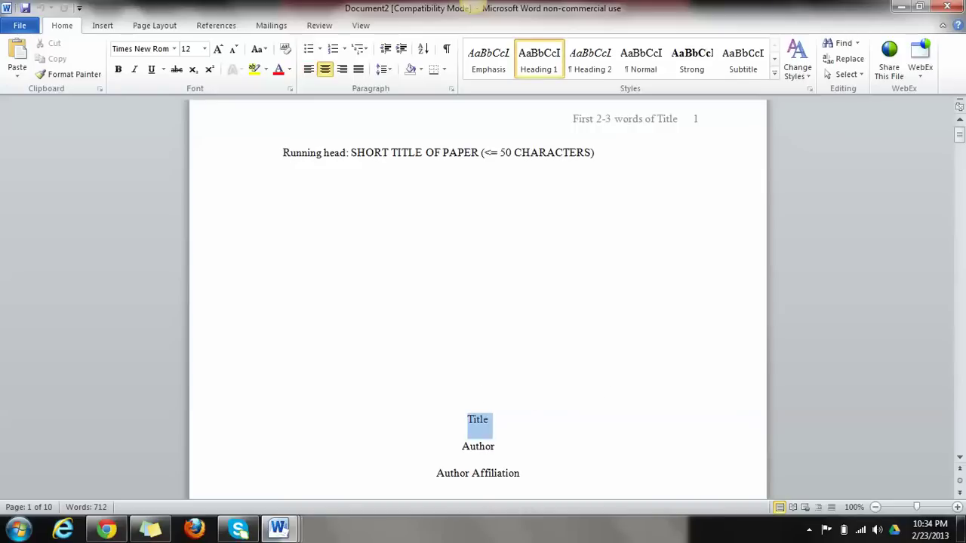
text(Baseba)
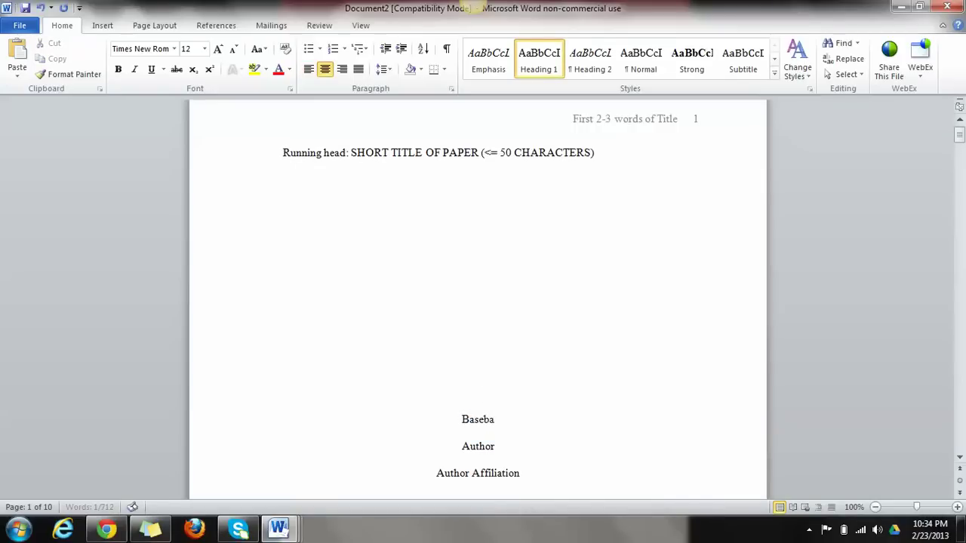
text(ll in the Northwest)
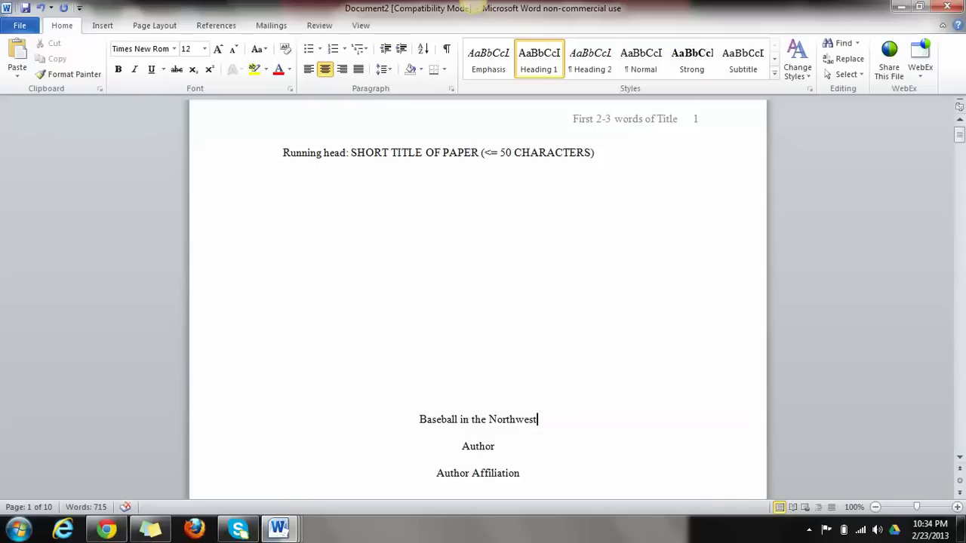
Enter the author's name and replace the affiliation line with 'Rogue Community College'
double_click(477, 447)
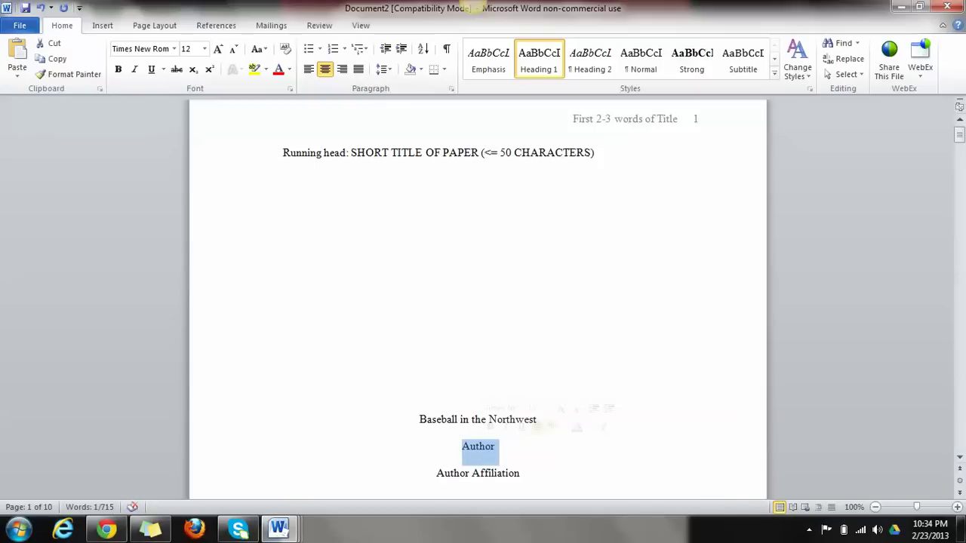
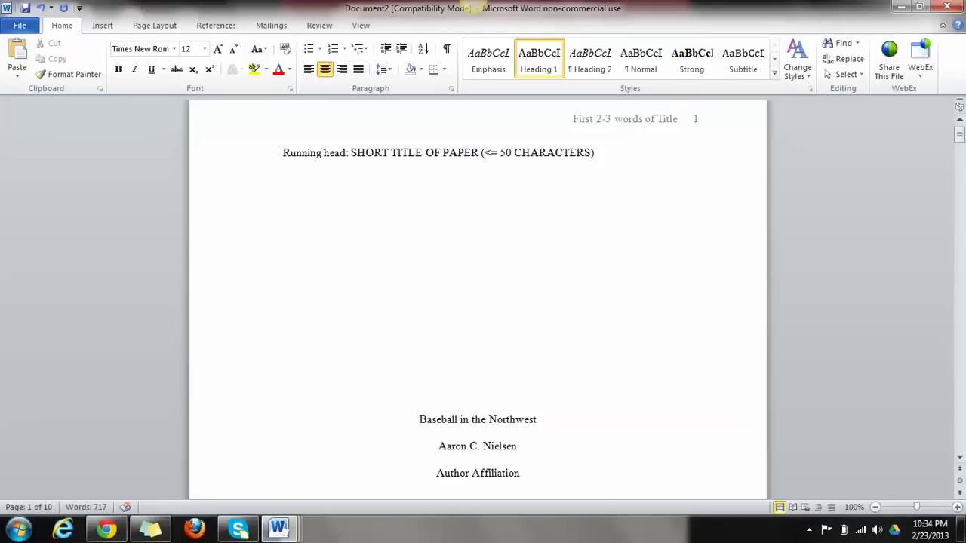
double_click(496, 473)
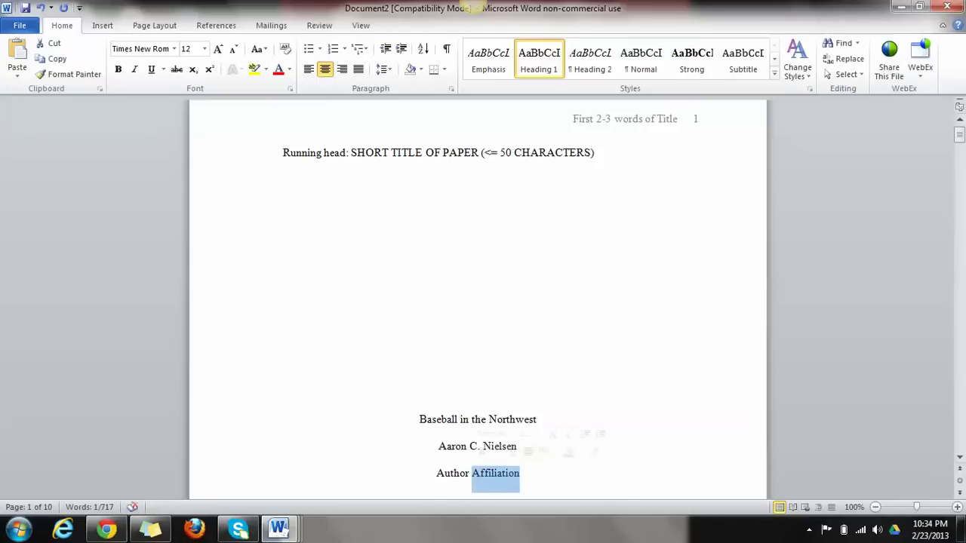
click(458, 473)
triple_click(519, 473)
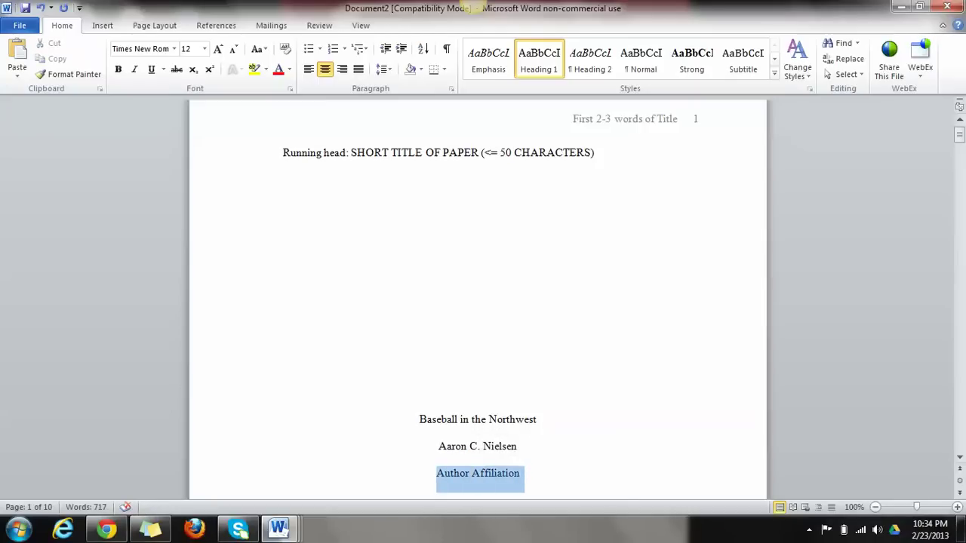
text(Rogue)
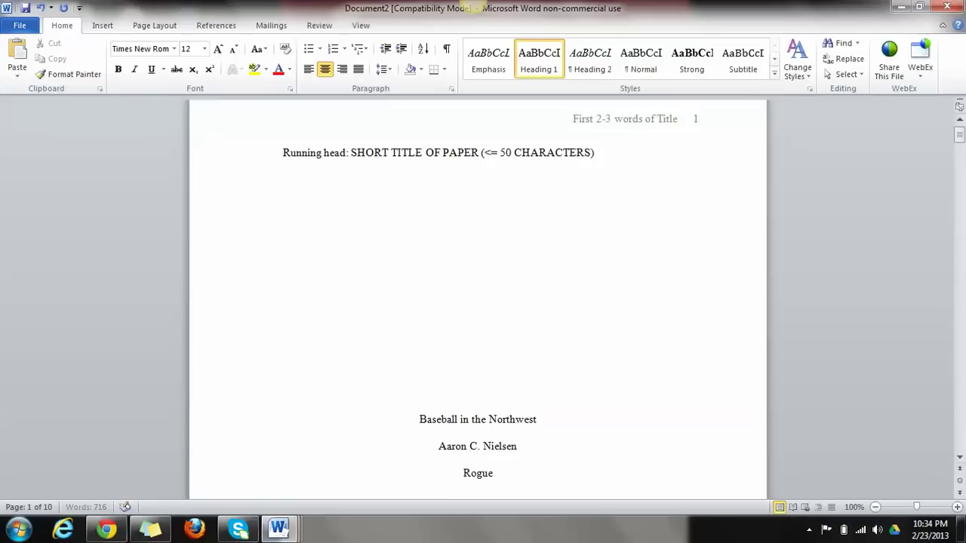
text( Community)
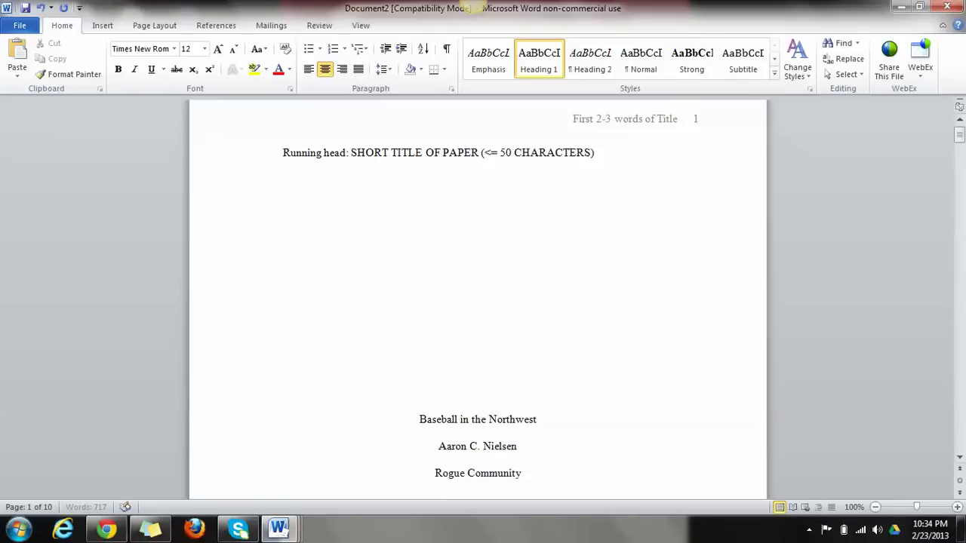
text( College)
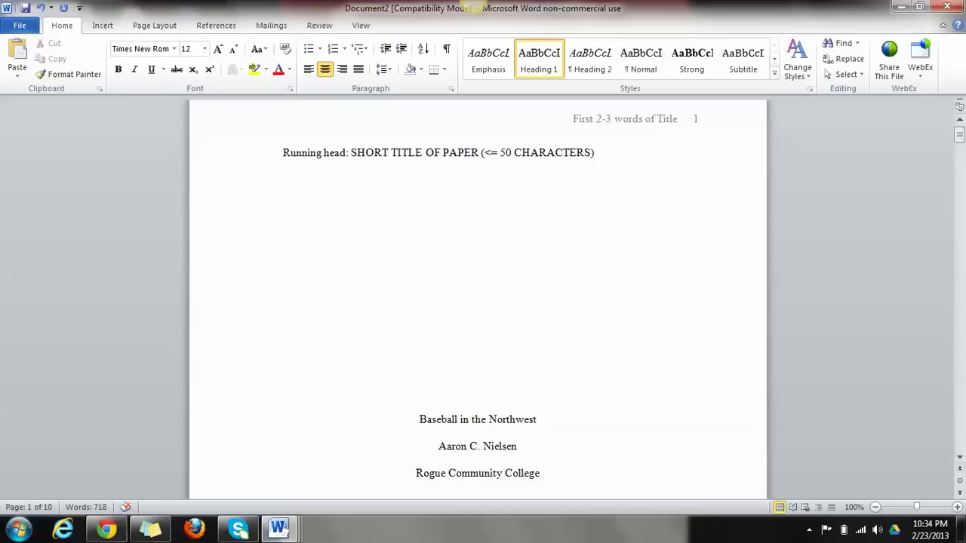
Replace the running head placeholder text with 'BASEBALL IN THE NORTHWEST'
click(595, 153)
key(BackSpace)
key(BackSpace)
key(BackSpace)
key(BackSpace)
key(BackSpace)
key(BackSpace)
key(BackSpace)
key(BackSpace)
key(BackSpace)
key(BackSpace)
key(BackSpace)
key(BackSpace)
key(BackSpace)
key(BackSpace)
key(BackSpace)
key(BackSpace)
key(BackSpace)
key(BackSpace)
key(BackSpace)
key(BackSpace)
key(BackSpace)
key(BackSpace)
key(BackSpace)
key(BackSpace)
key(BackSpace)
key(BackSpace)
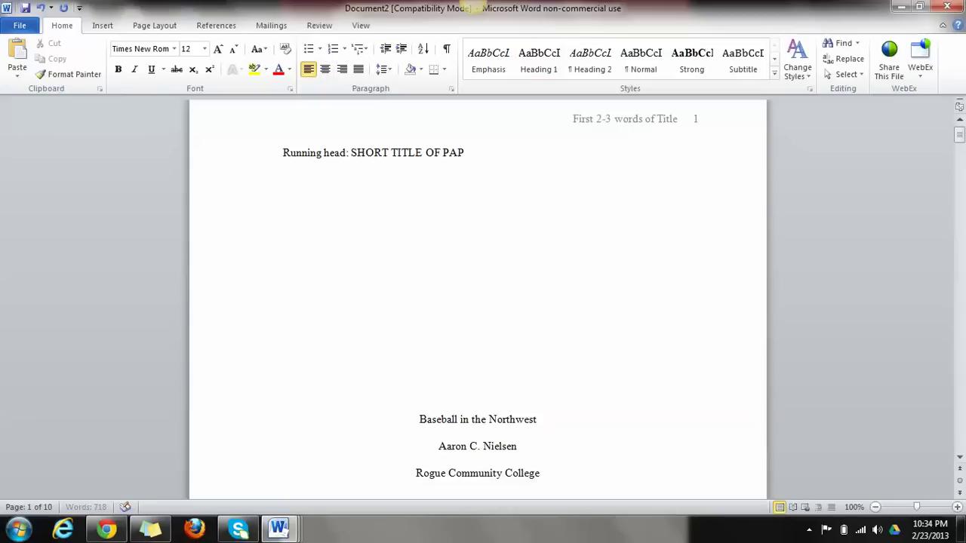
key(BackSpace)
key(BackSpace)
key(BackSpace)
key(BackSpace)
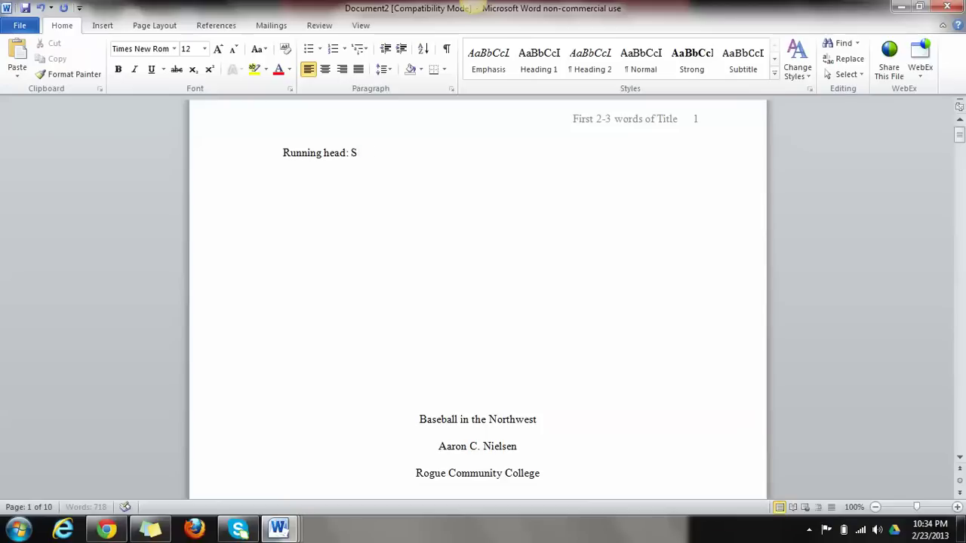
text(BASEBALL )
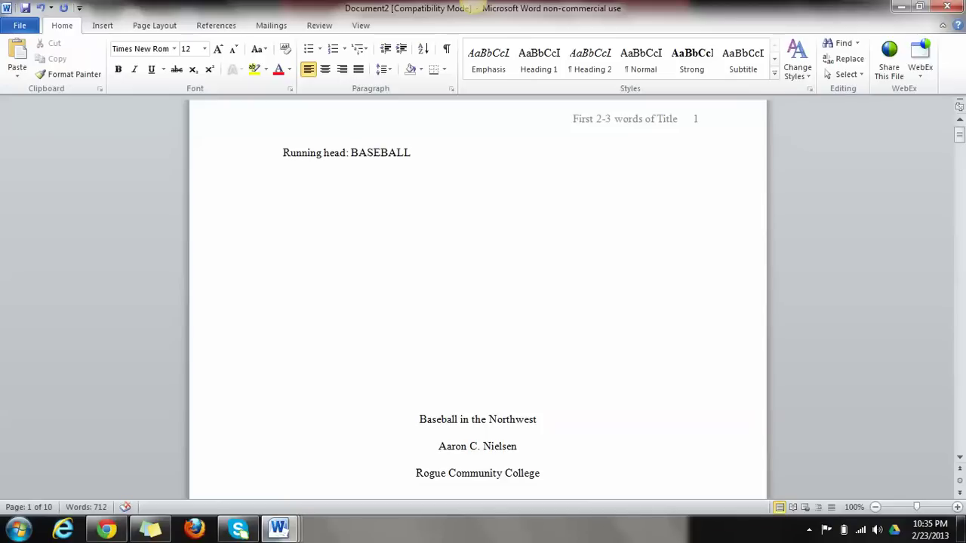
text(IN THE NORTHWEST)
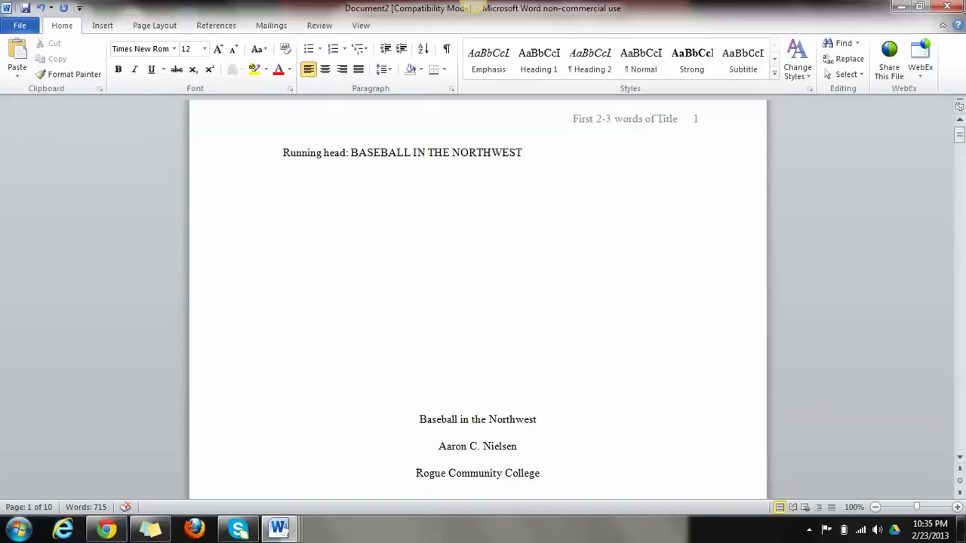
Change the page header text to 'Baseball in Northwest', keeping the page number, and close the header
double_click(573, 119)
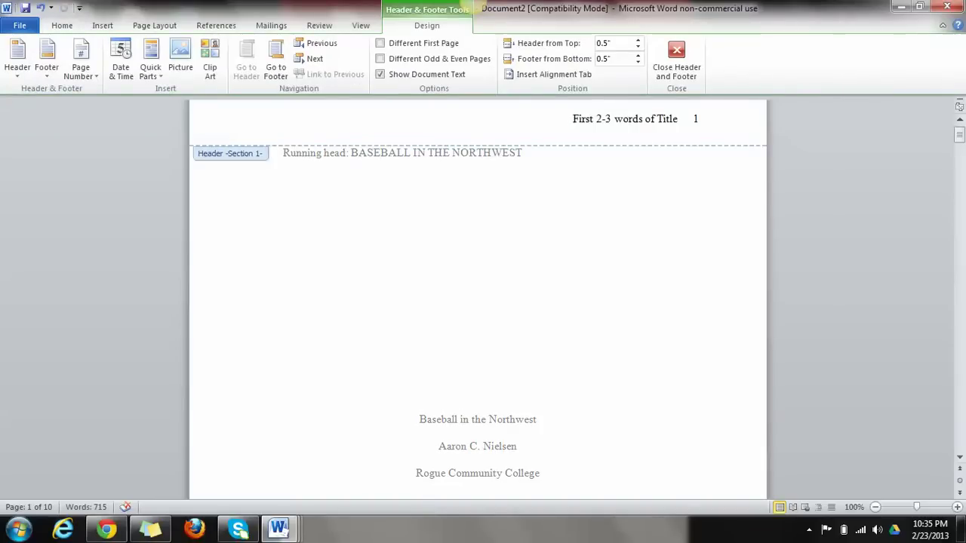
key(Delete)
key(Delete)
key(Delete)
key(Delete)
key(Delete)
key(Delete)
key(Delete)
key(Delete)
key(Delete)
key(Delete)
key(Delete)
key(Delete)
key(Delete)
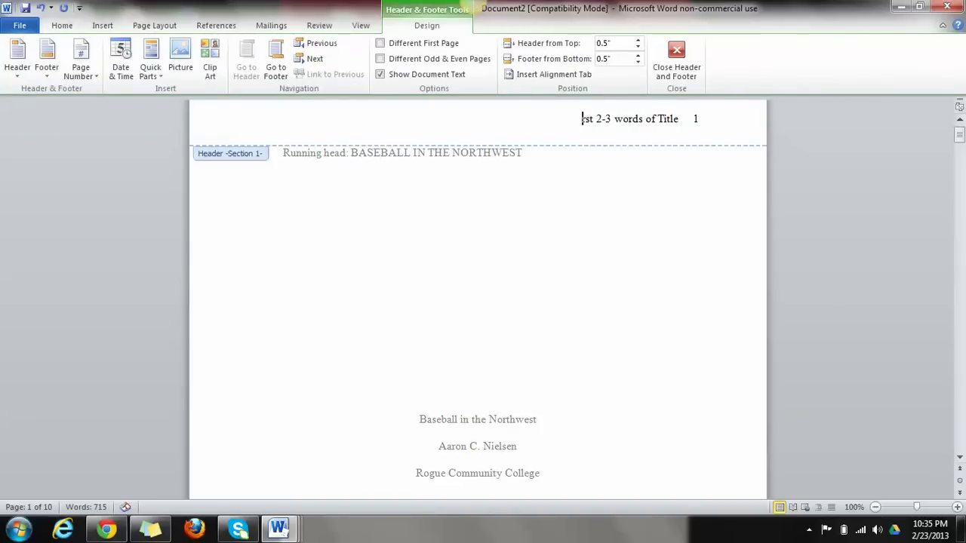
key(Delete)
key(Delete)
key(Delete)
key(Delete)
key(Delete)
key(Delete)
key(Delete)
key(Delete)
key(Delete)
key(Delete)
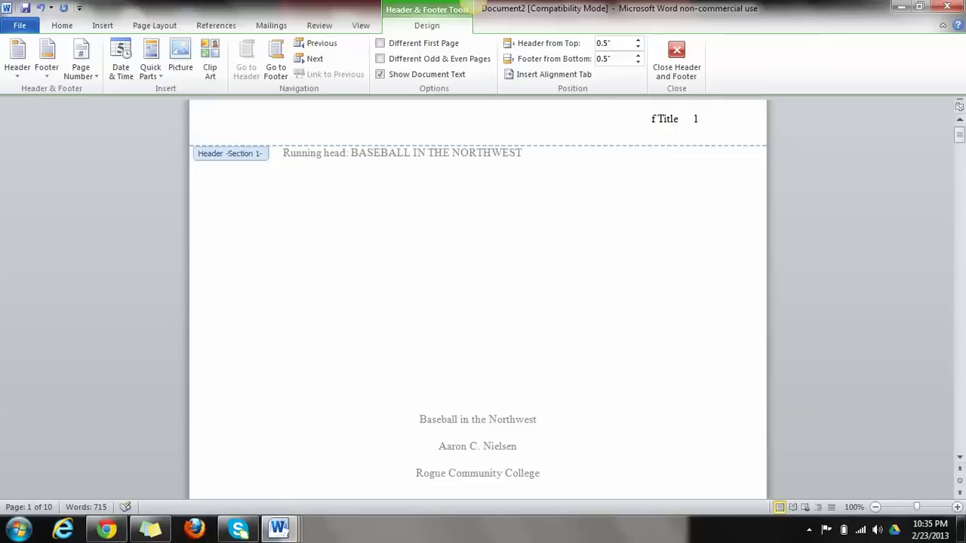
key(Delete)
key(Delete)
text(BAS)
key(BackSpace)
key(BackSpace)
key(BackSpace)
text(Baseball in)
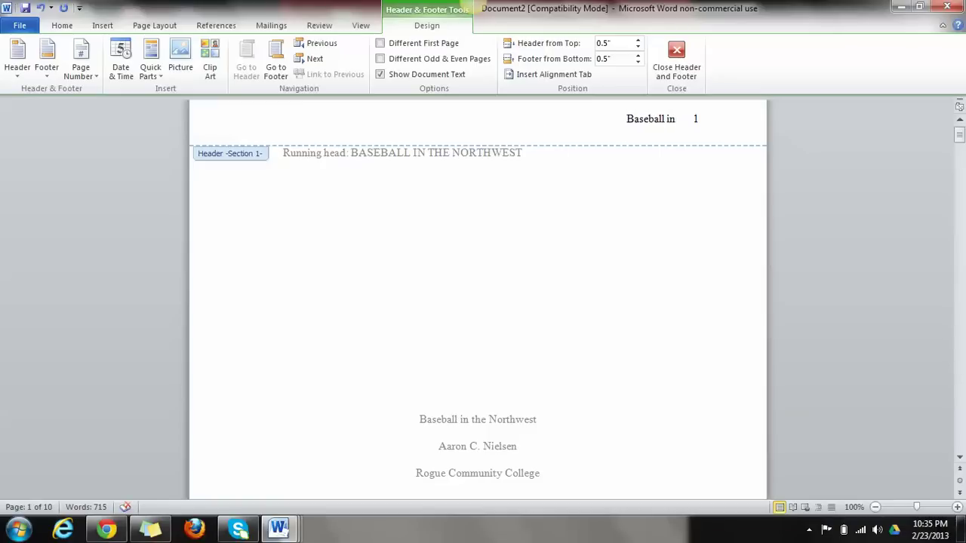
text( Northwest)
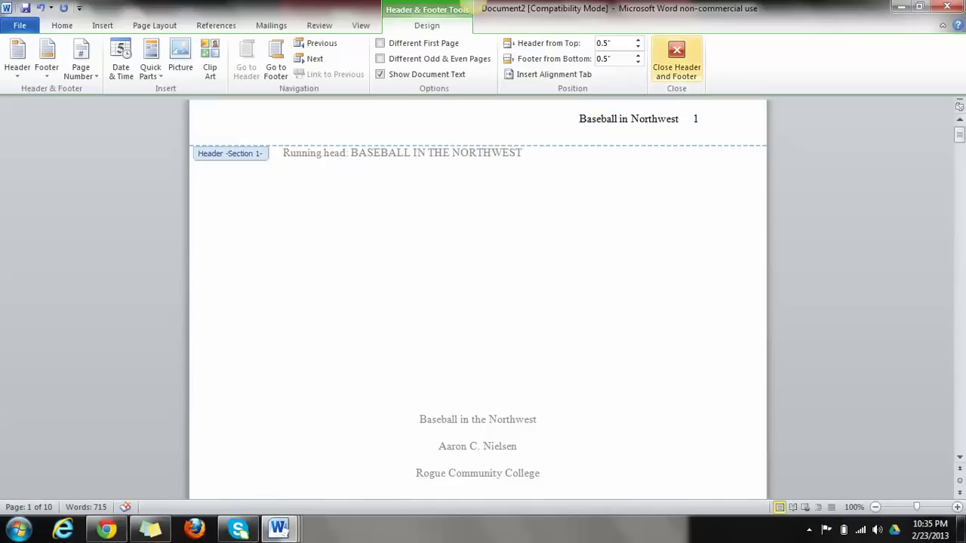
click(676, 60)
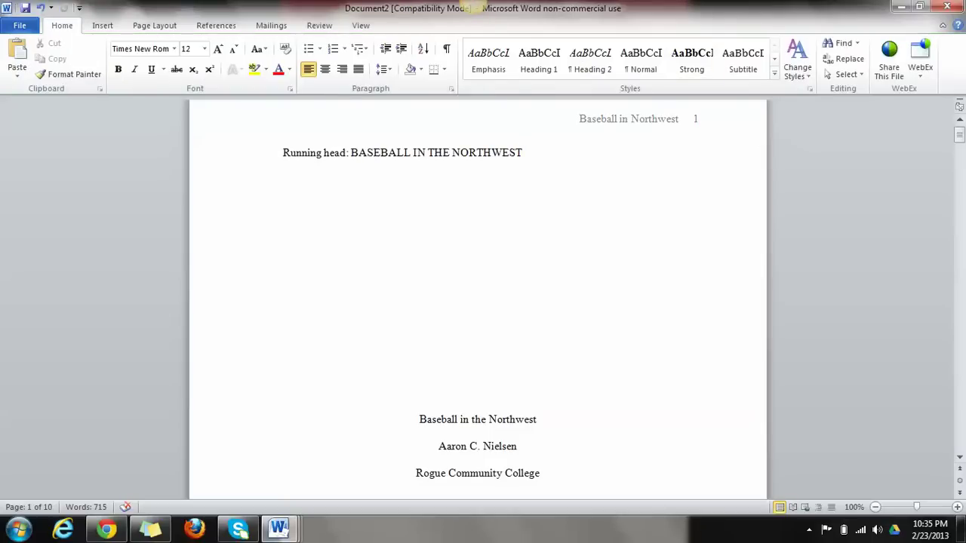
Scroll to the page 2 Abstract and select its entire 62-word placeholder paragraph
scroll(477, 302, down, 6)
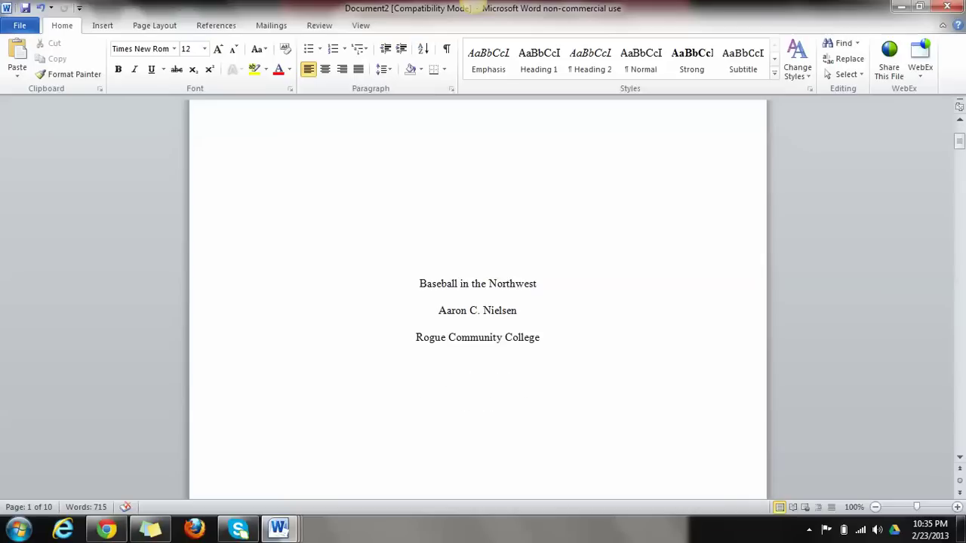
scroll(478, 302, down, 15)
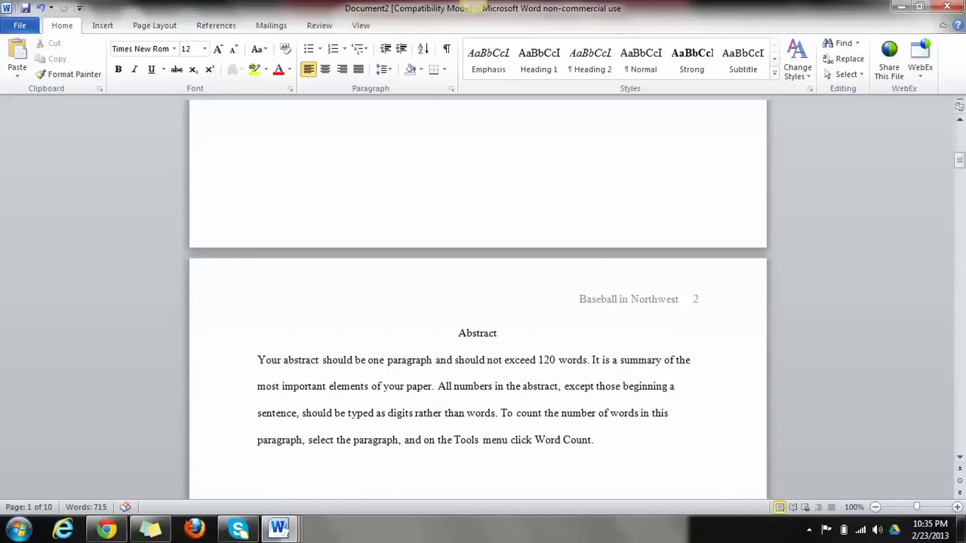
scroll(477, 302, down, 1)
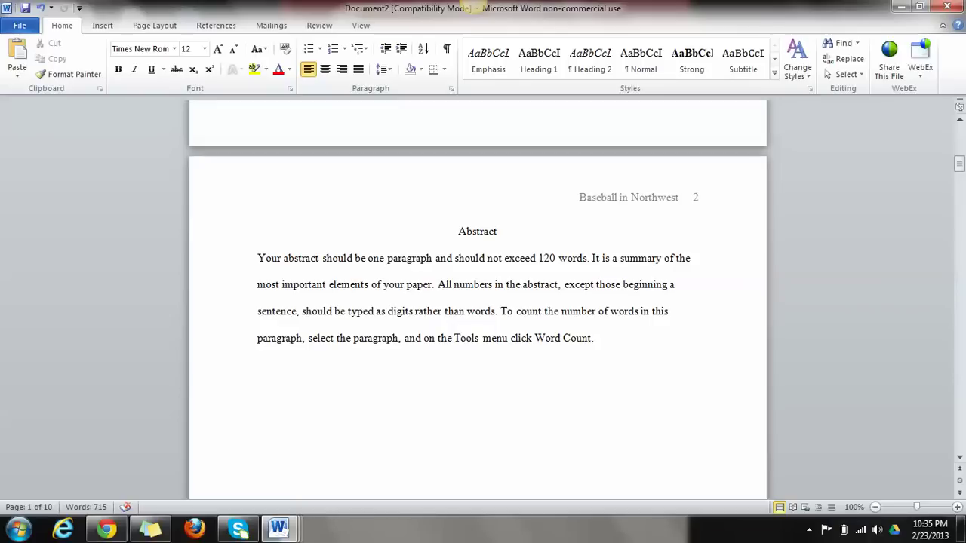
drag(458, 231, 496, 232)
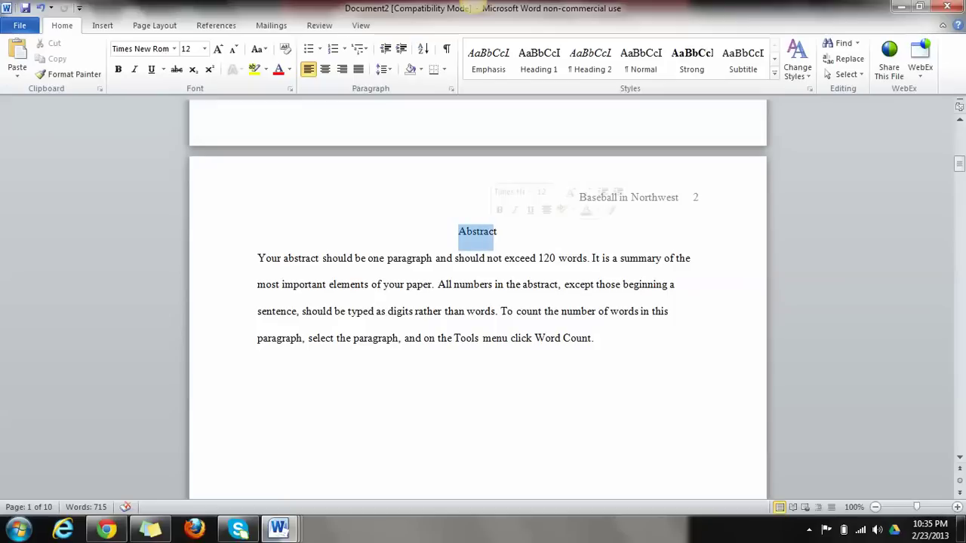
click(521, 258)
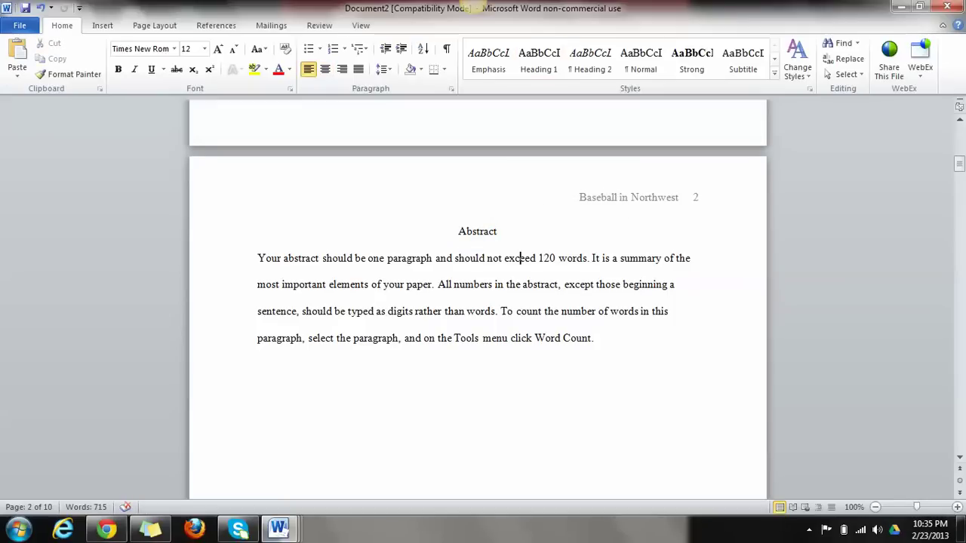
drag(257, 260, 322, 260)
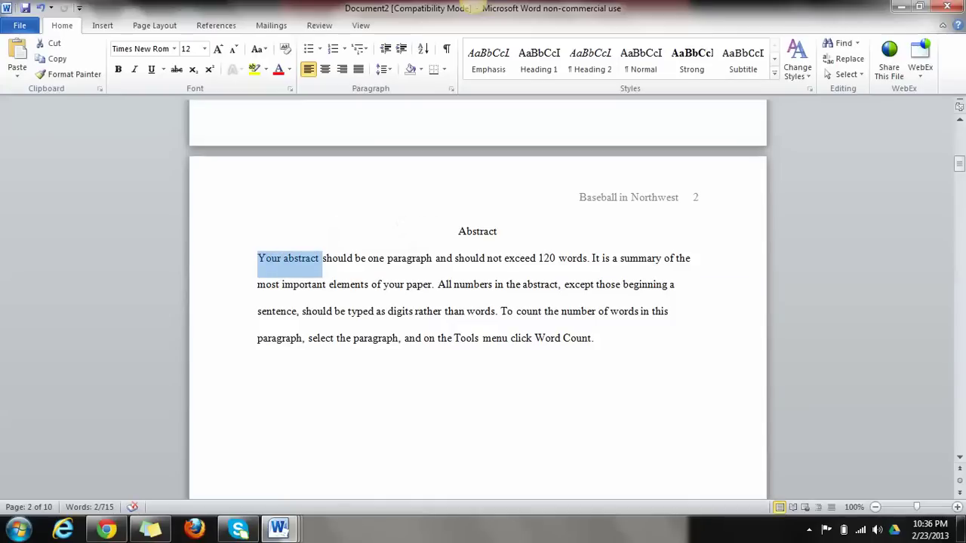
click(385, 285)
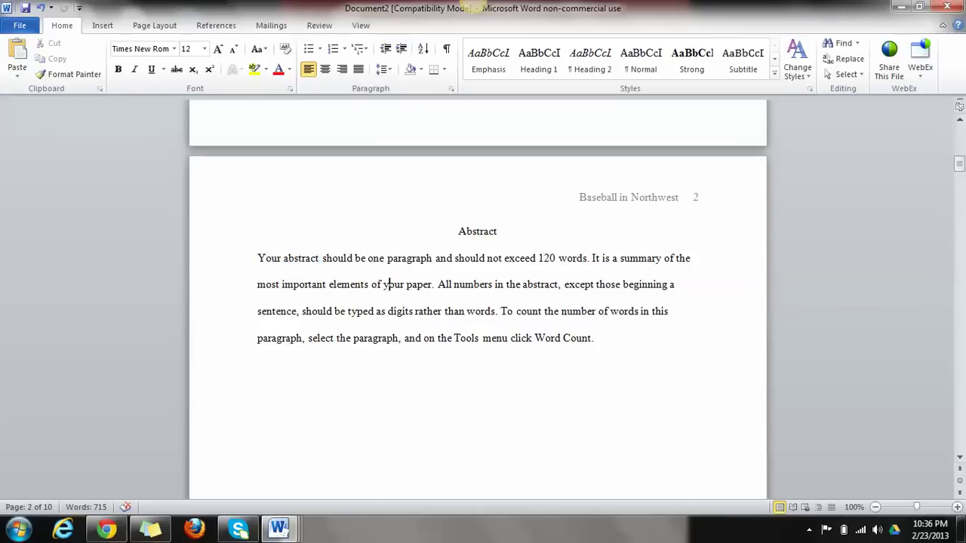
drag(505, 260, 587, 260)
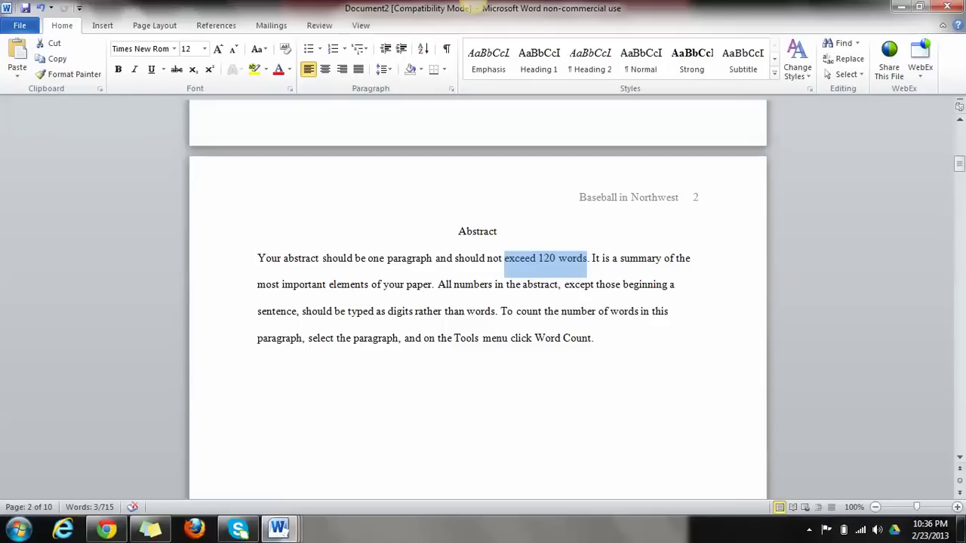
drag(454, 338, 511, 338)
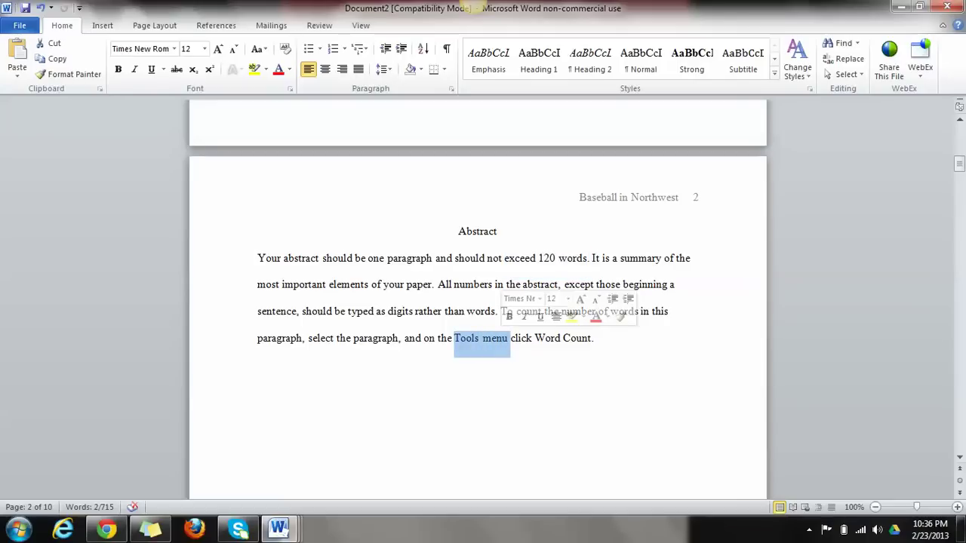
drag(593, 338, 258, 258)
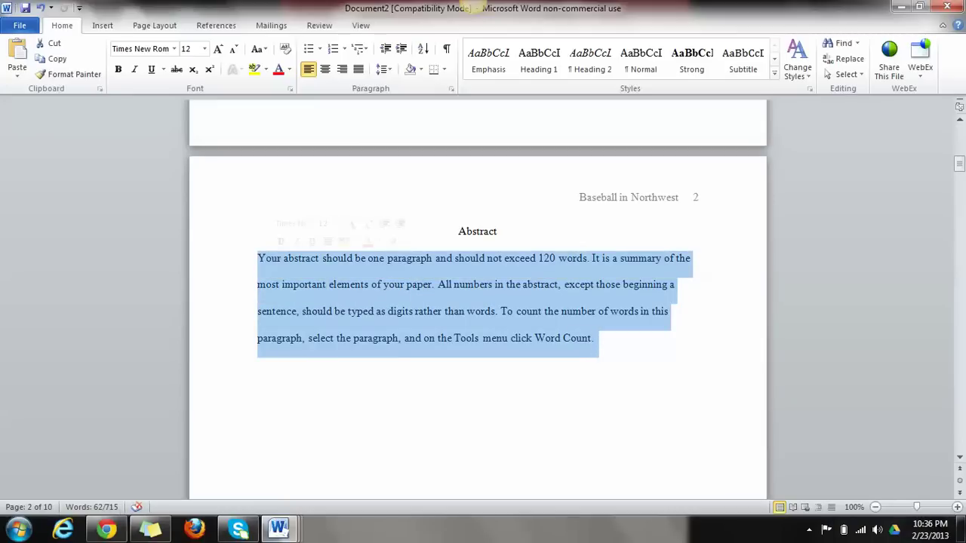
Replace the abstract with 'The Game of Baseball in the Northwest is very competitive. In fact...' aligned left
key(Delete)
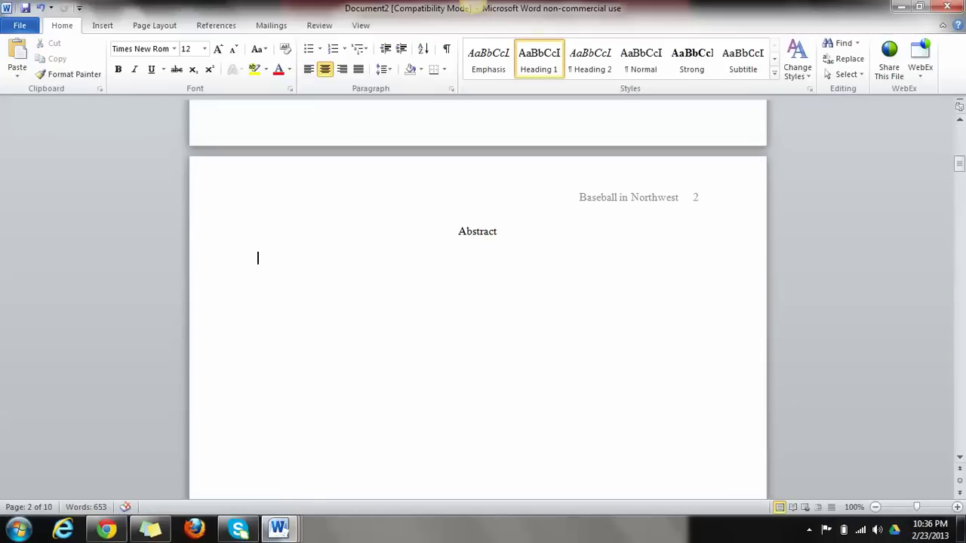
text(The Game of Baseball in t)
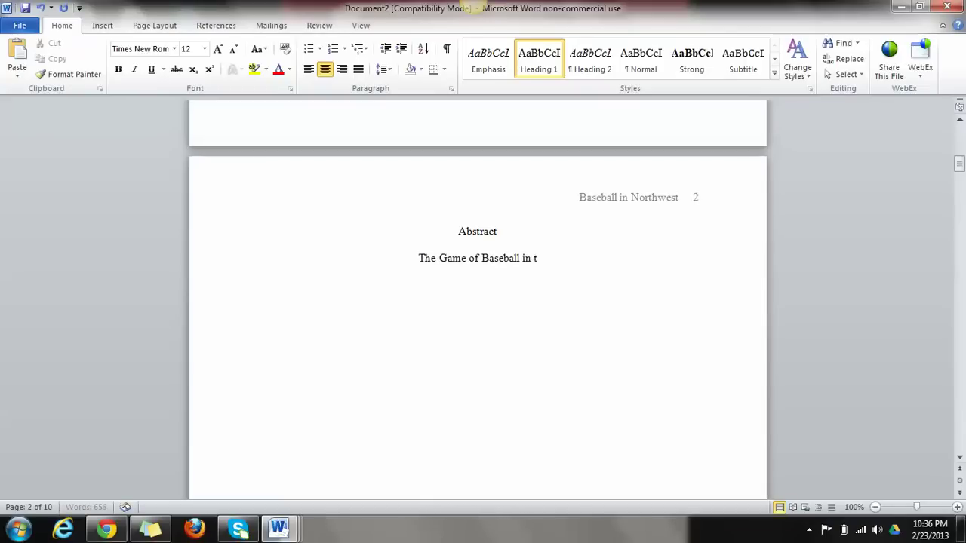
text(he Northwest)
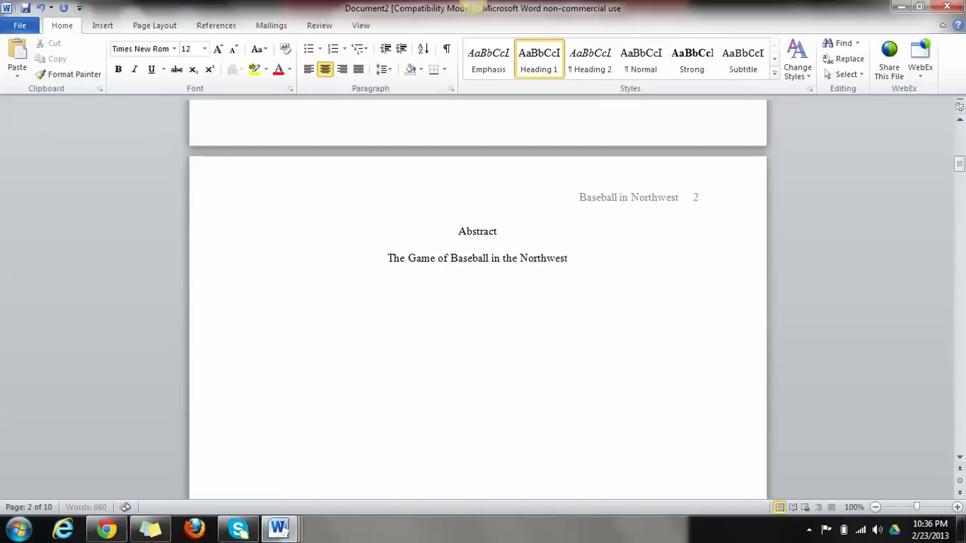
text( is very competitive.)
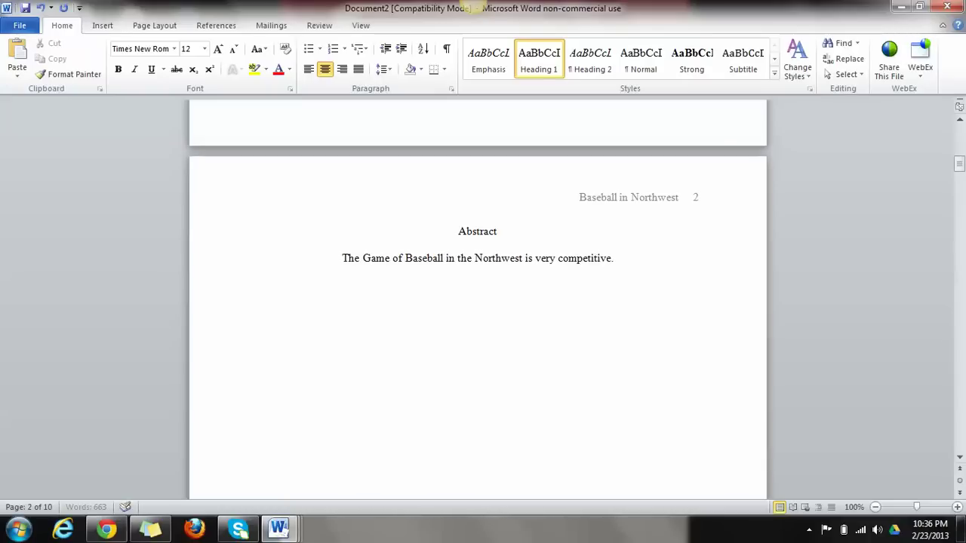
text(In fac)
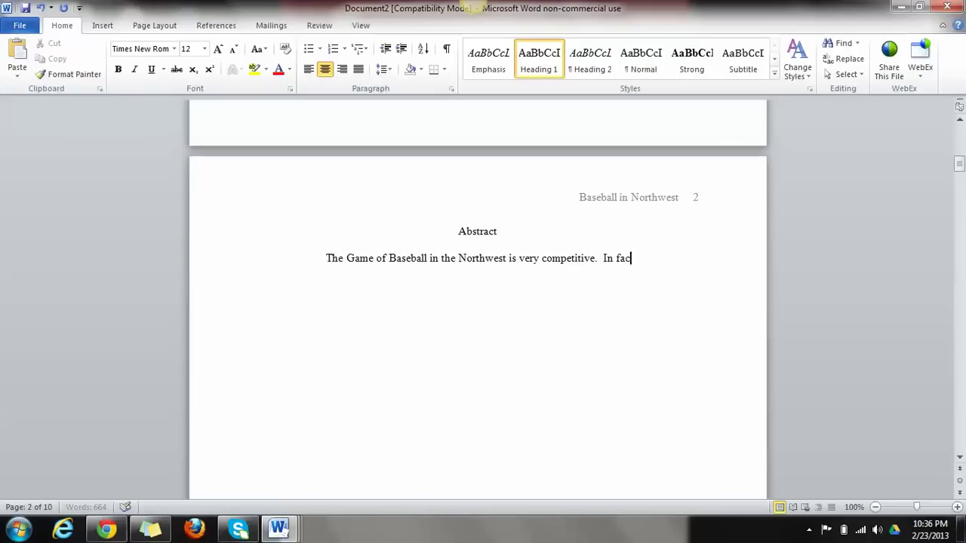
text(t...)
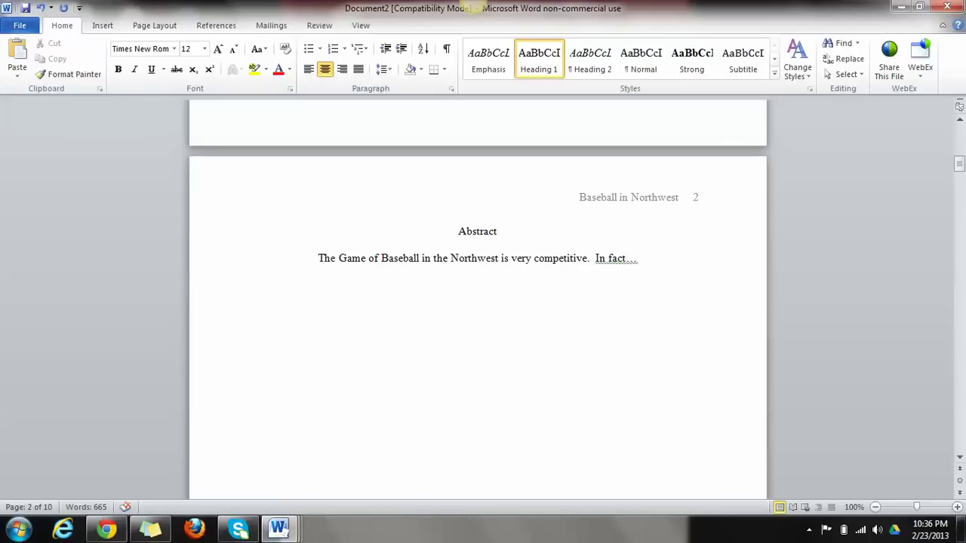
key(Home)
key(shift+End)
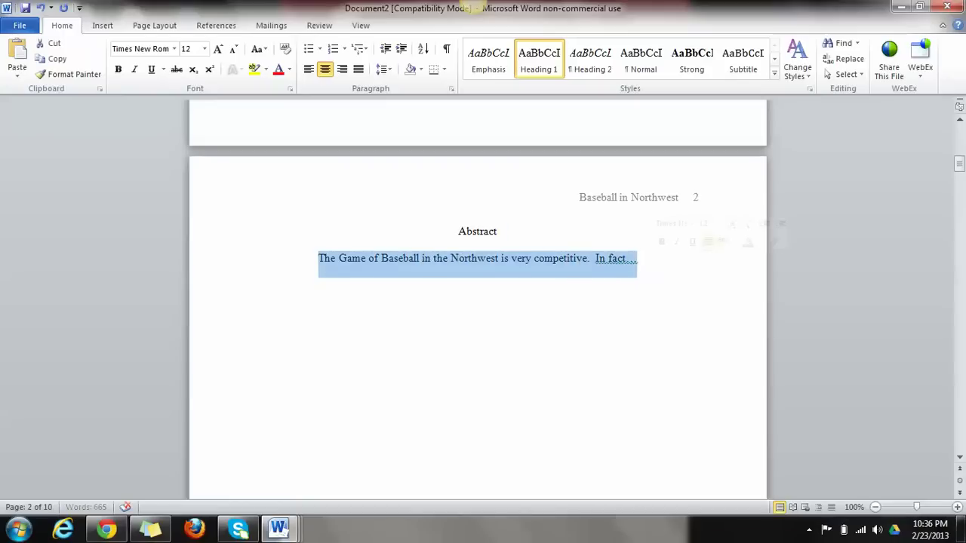
key(ctrl+l)
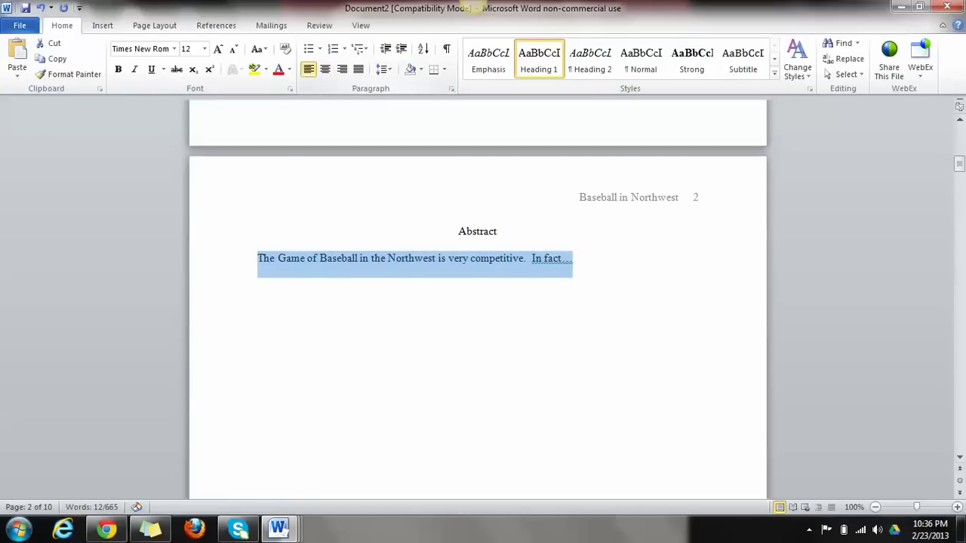
click(330, 258)
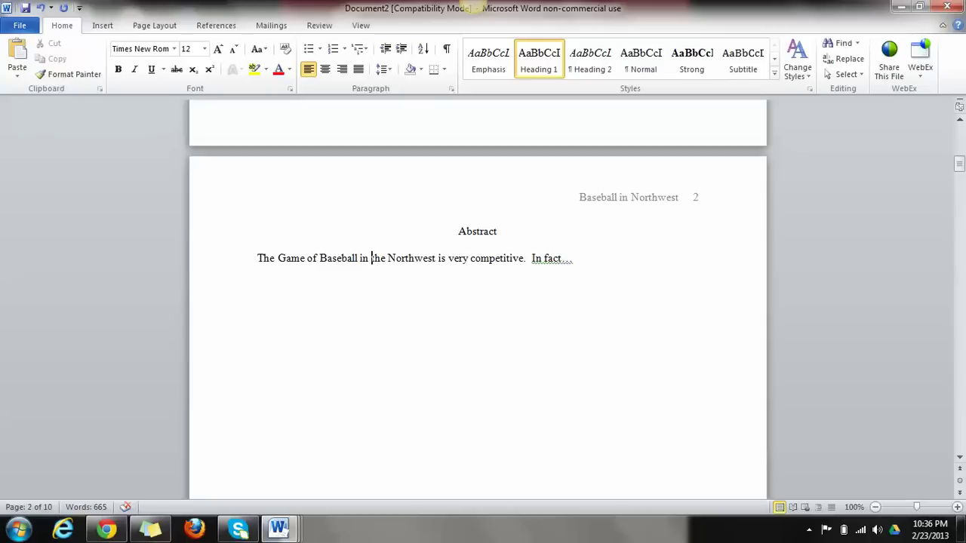
Center the 'Title of Paper' heading at the top of page 3
scroll(371, 224, down, 8)
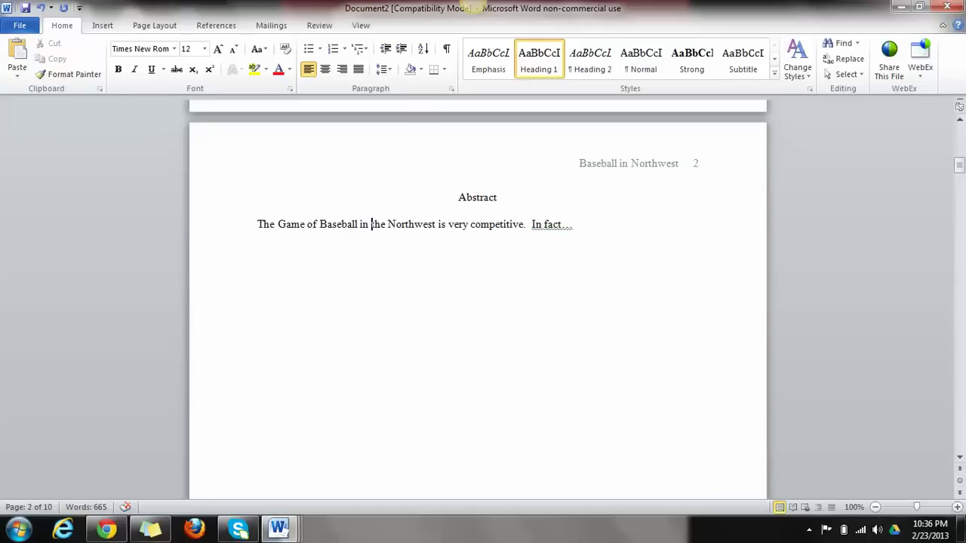
scroll(477, 298, down, 8)
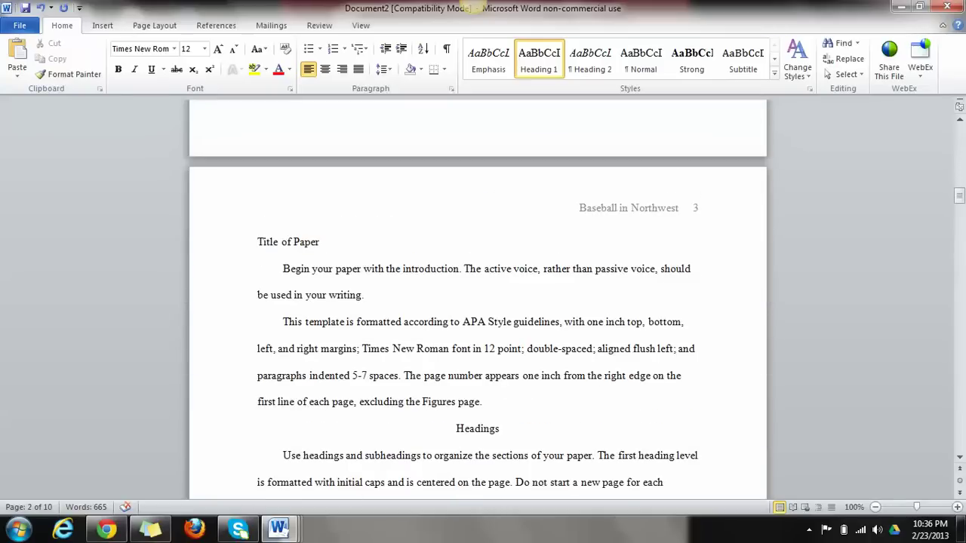
drag(320, 242, 258, 243)
key(ctrl+e)
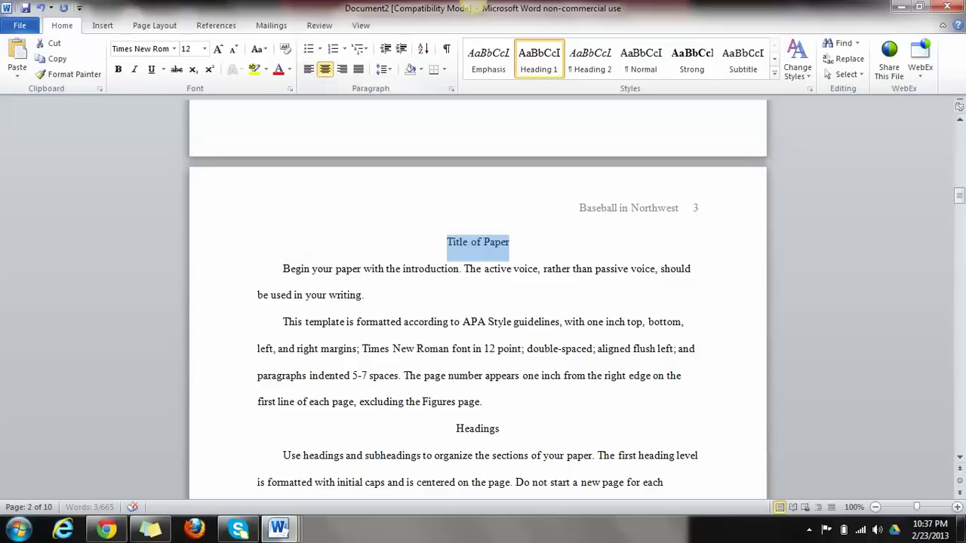
click(364, 295)
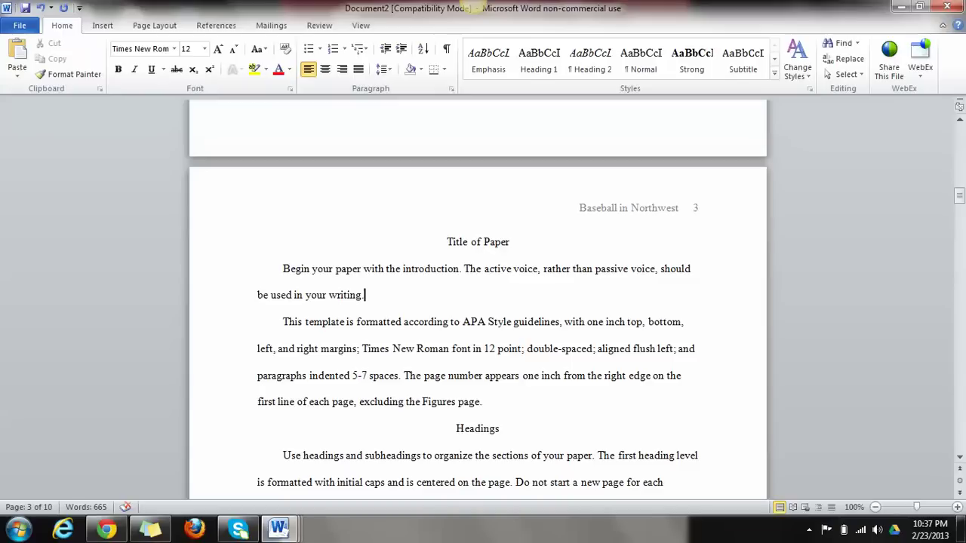
Replace the heading text with 'Baseball in the Northwest'
double_click(458, 242)
click(510, 242)
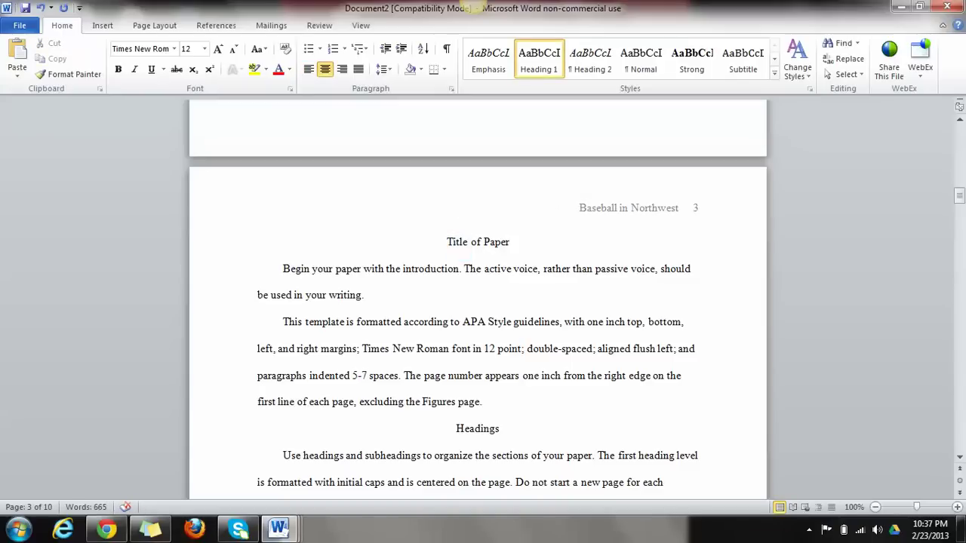
key(BackSpace)
key(BackSpace)
key(BackSpace)
key(BackSpace)
key(BackSpace)
key(BackSpace)
key(BackSpace)
key(BackSpace)
key(BackSpace)
key(BackSpace)
key(BackSpace)
key(BackSpace)
key(BackSpace)
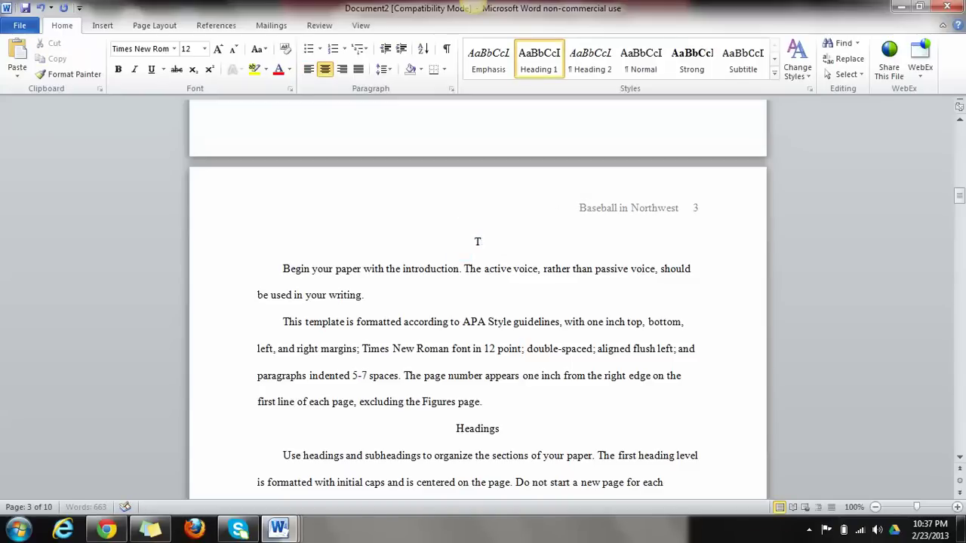
key(BackSpace)
text(Baseball in the Northwest)
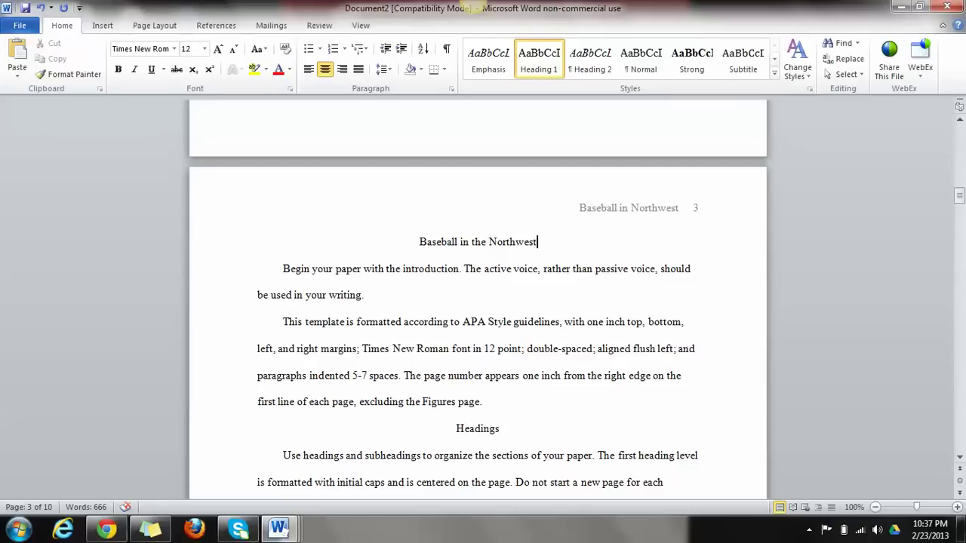
click(283, 268)
click(283, 321)
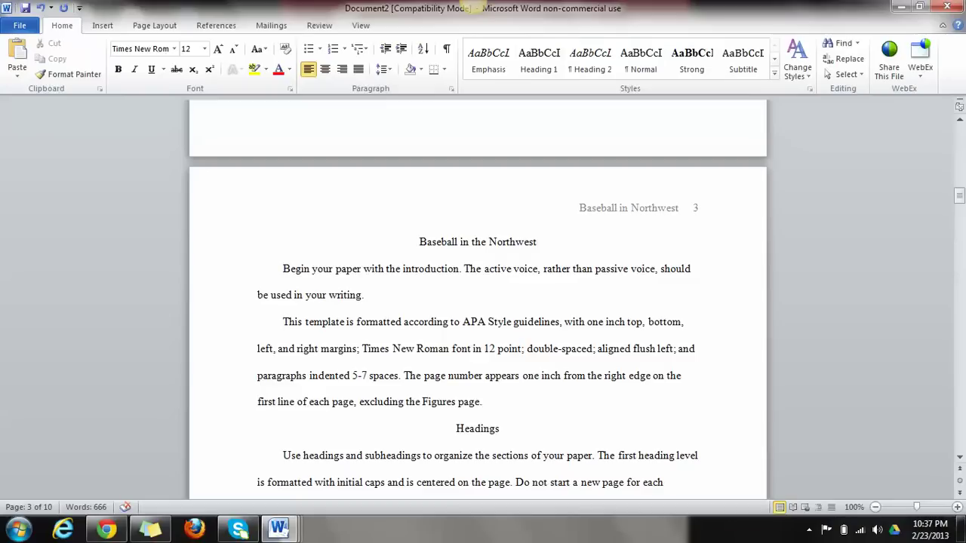
drag(361, 350, 522, 351)
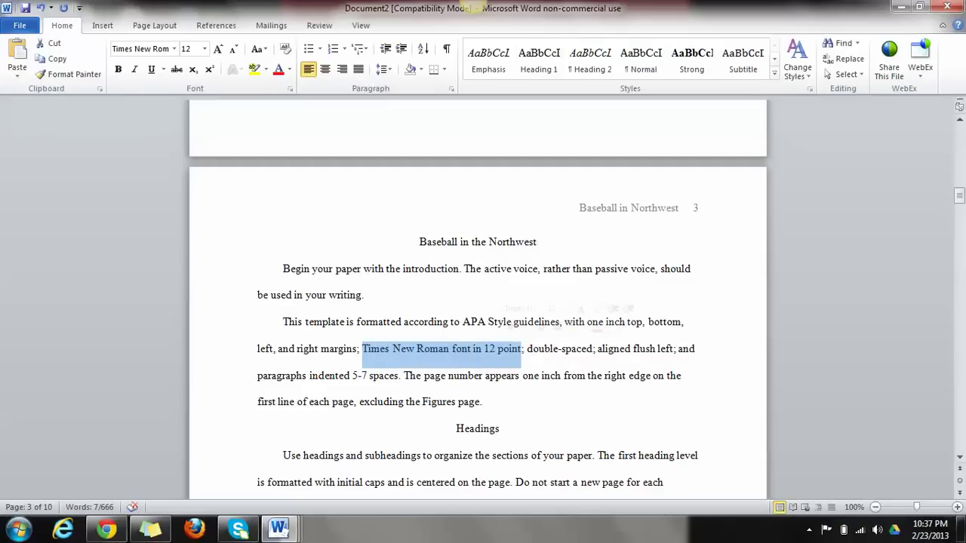
double_click(559, 348)
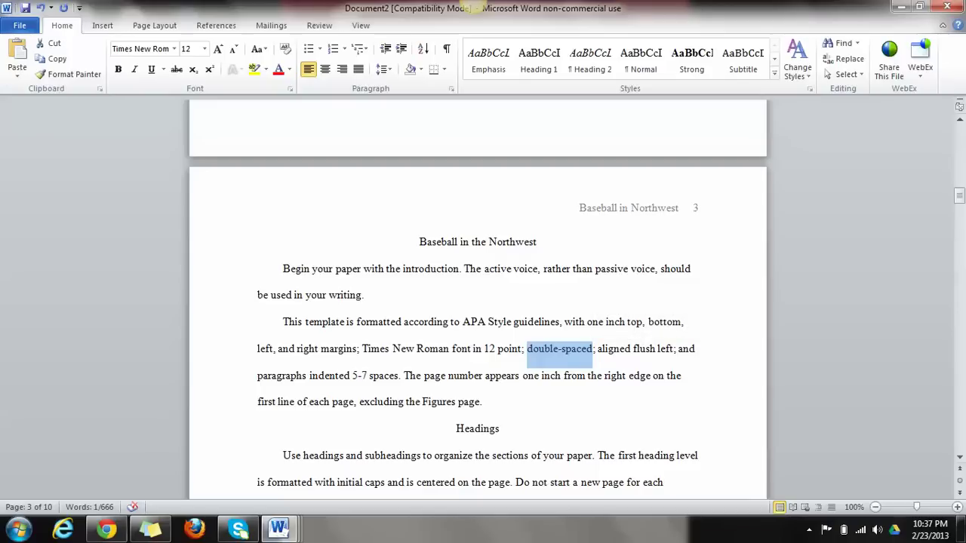
scroll(478, 302, down, 1)
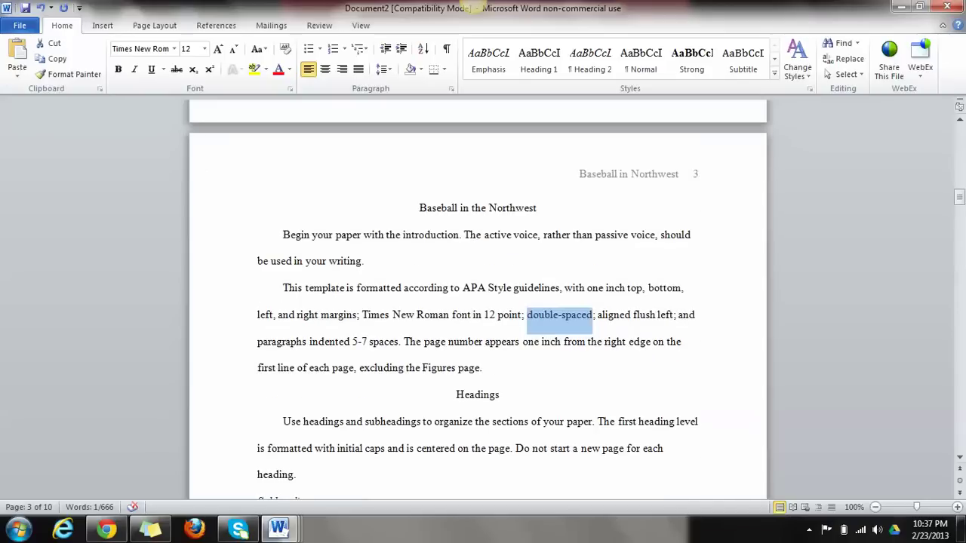
drag(456, 395, 499, 395)
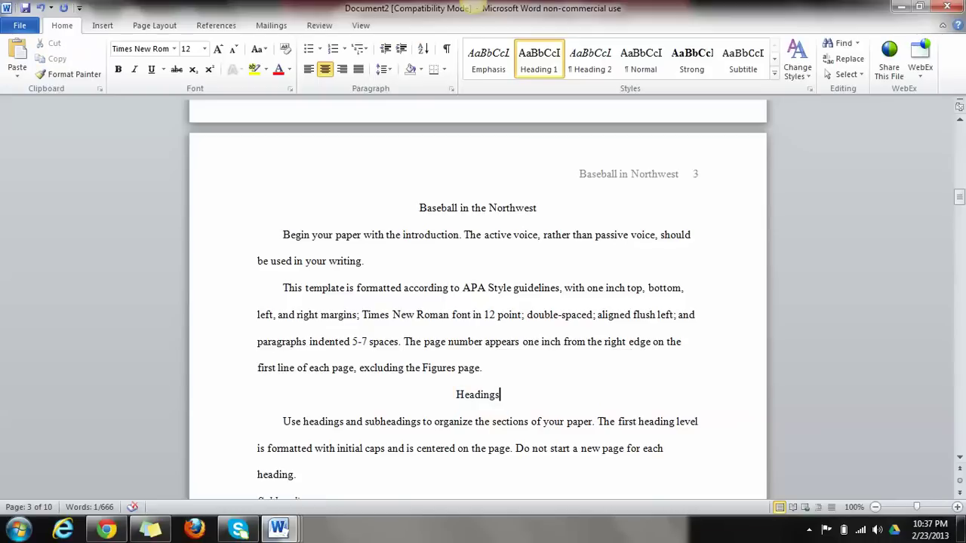
Retype the 'Headings' heading as 'Professional Baseball' and select the sample Subheading section below
click(499, 394)
drag(500, 395, 456, 395)
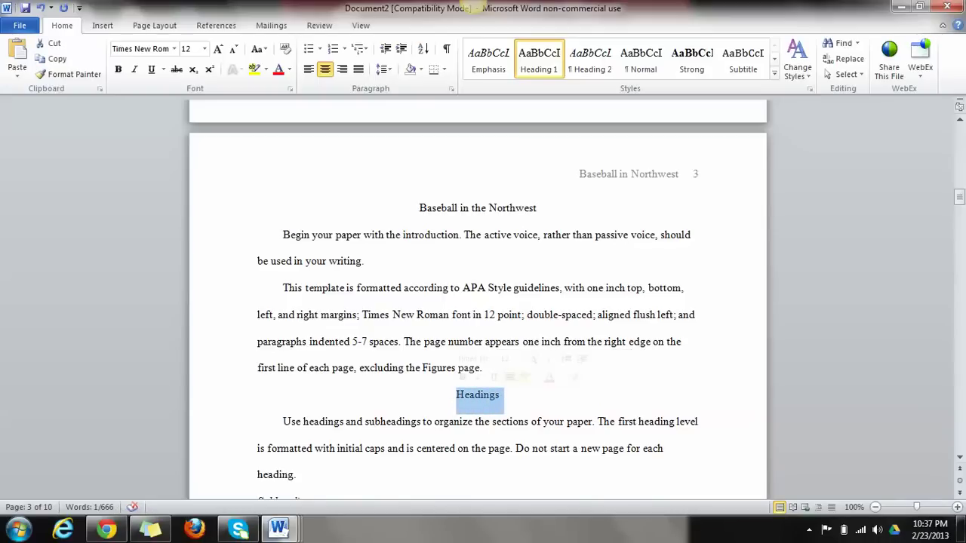
text(Professional)
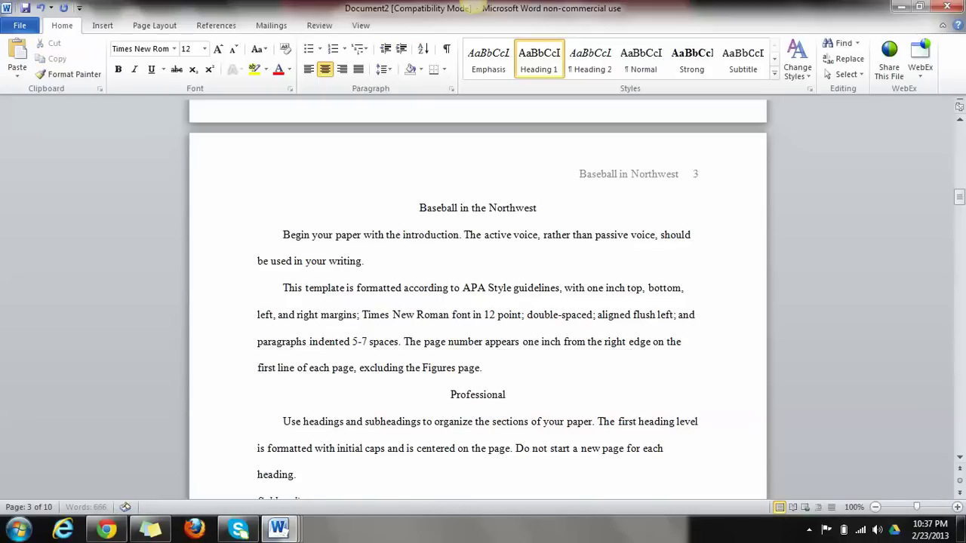
text( Baseball)
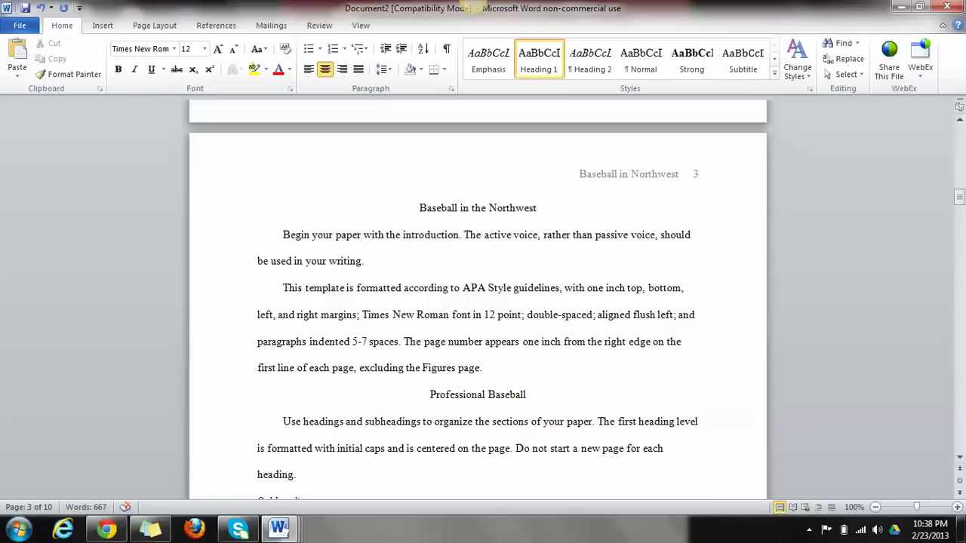
drag(430, 395, 533, 400)
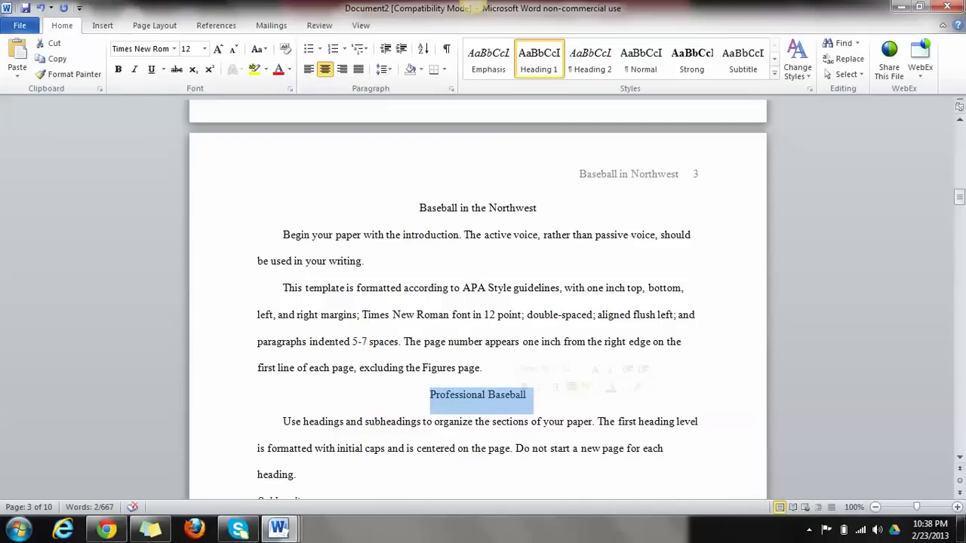
click(430, 395)
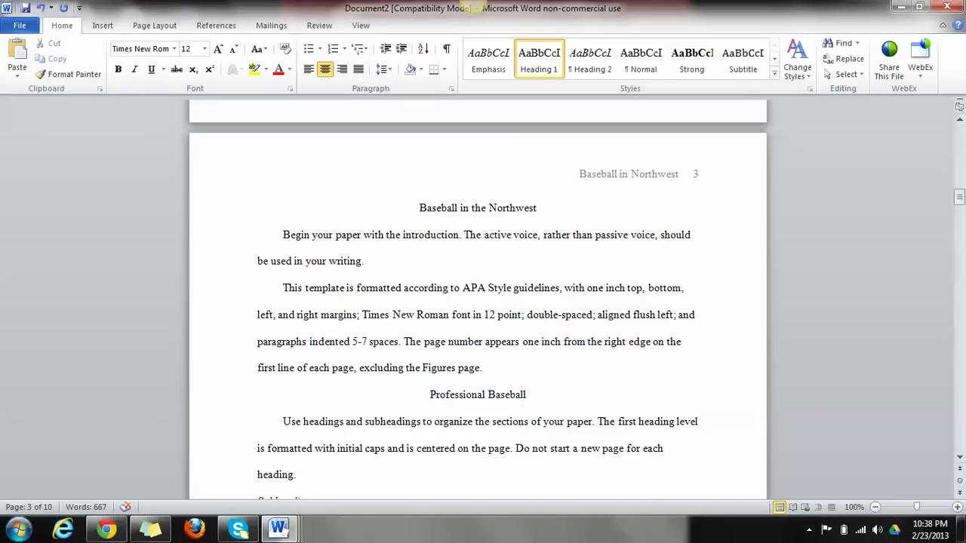
drag(430, 395, 534, 400)
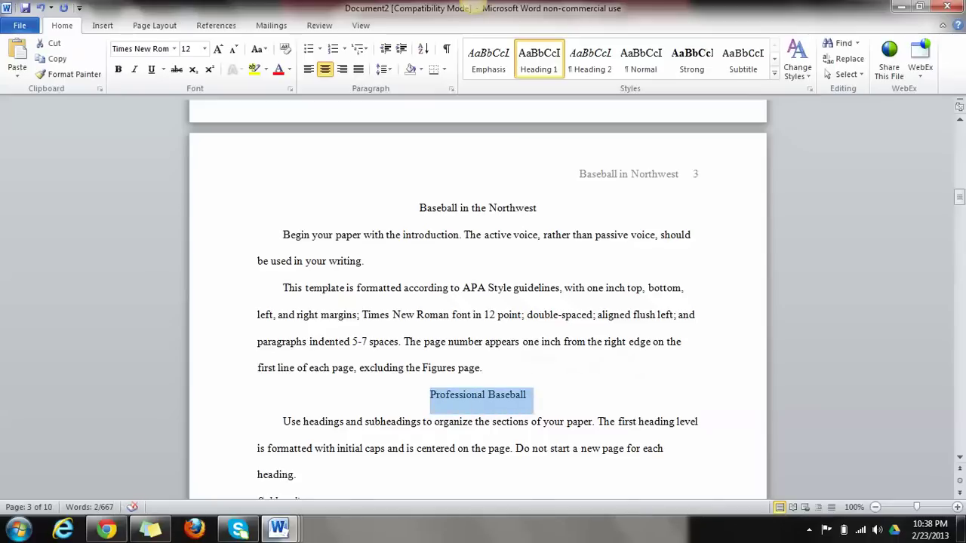
scroll(477, 311, down, 1)
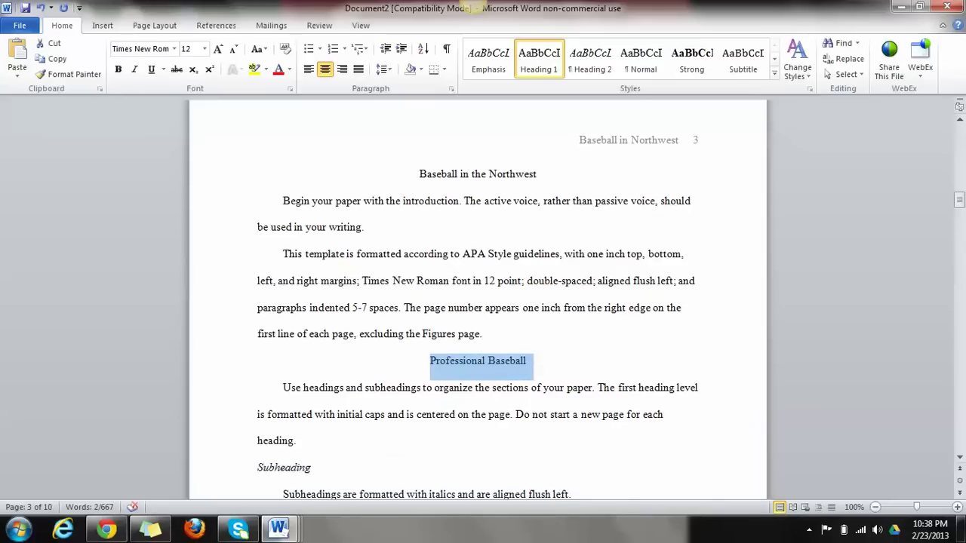
drag(258, 468, 689, 495)
Delete the sample subheading and its explanatory sentence
click(297, 408)
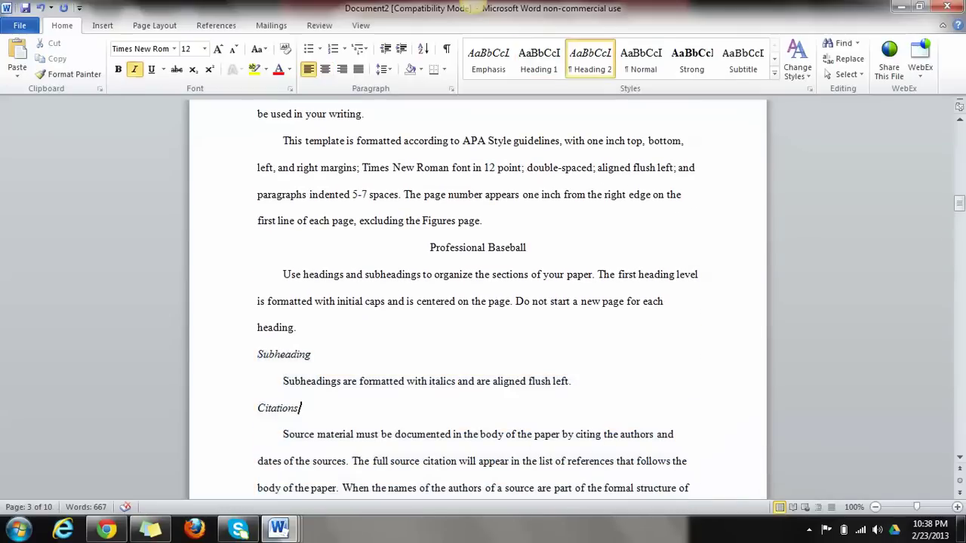
click(572, 381)
drag(572, 381, 283, 381)
key(shift+Up)
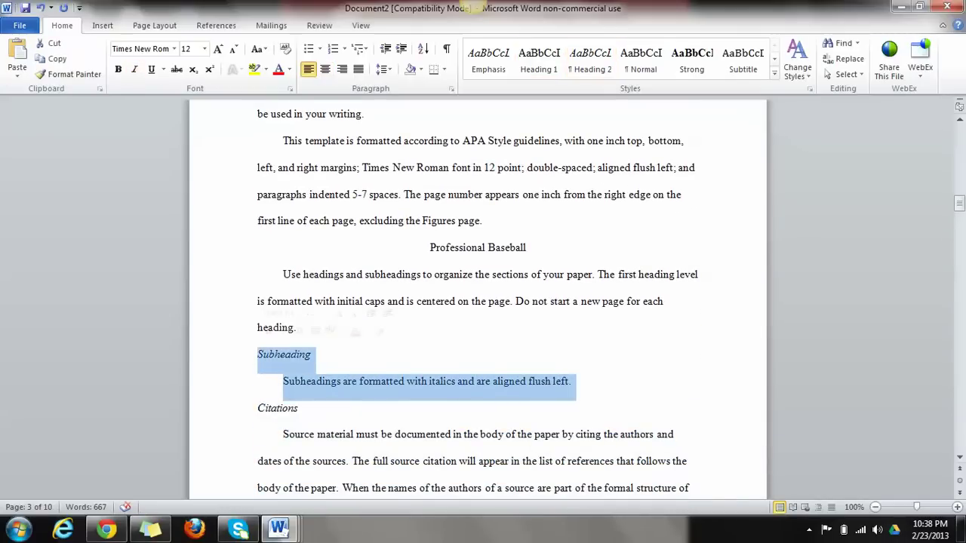
key(Delete)
Add a centered, non-italic 'Collegiate Baseball' heading above Citations
key(Return)
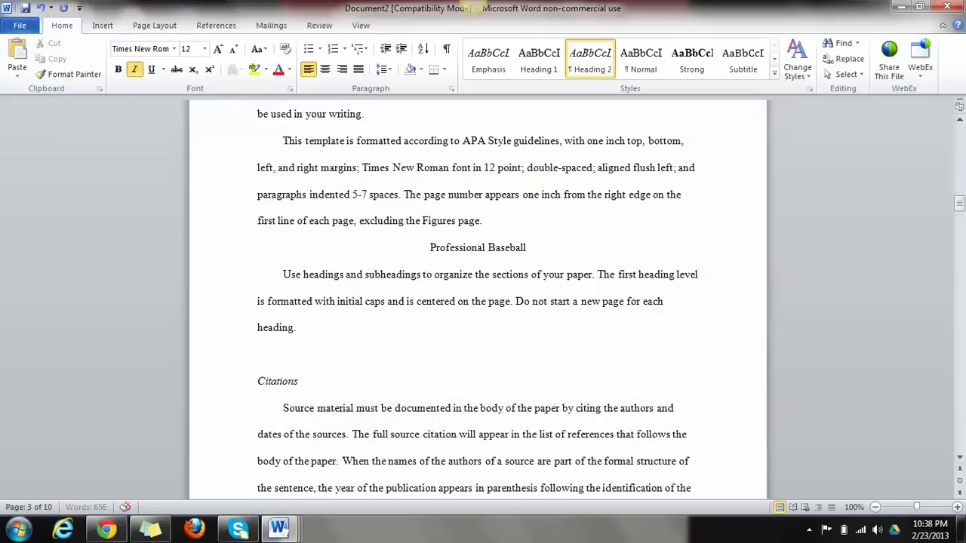
key(Up)
key(ctrl+i)
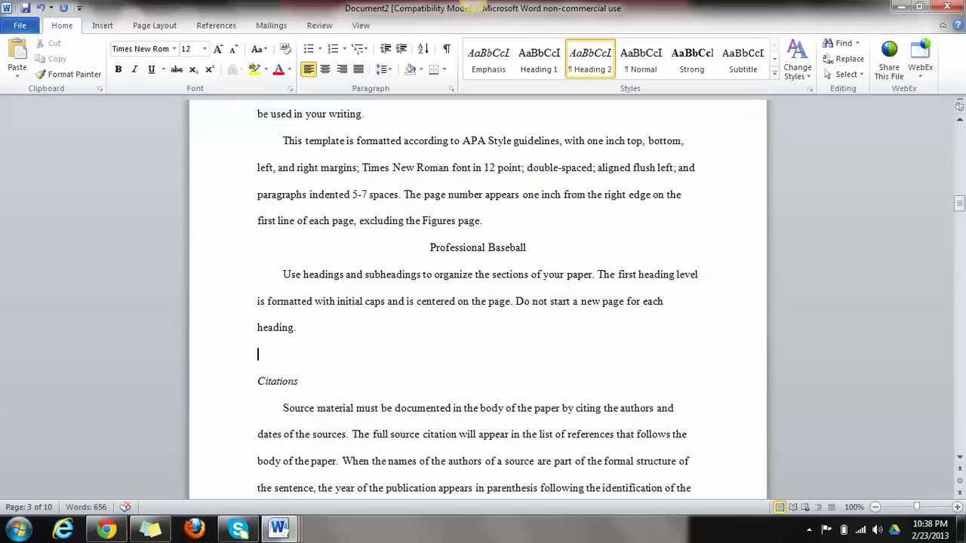
key(ctrl+e)
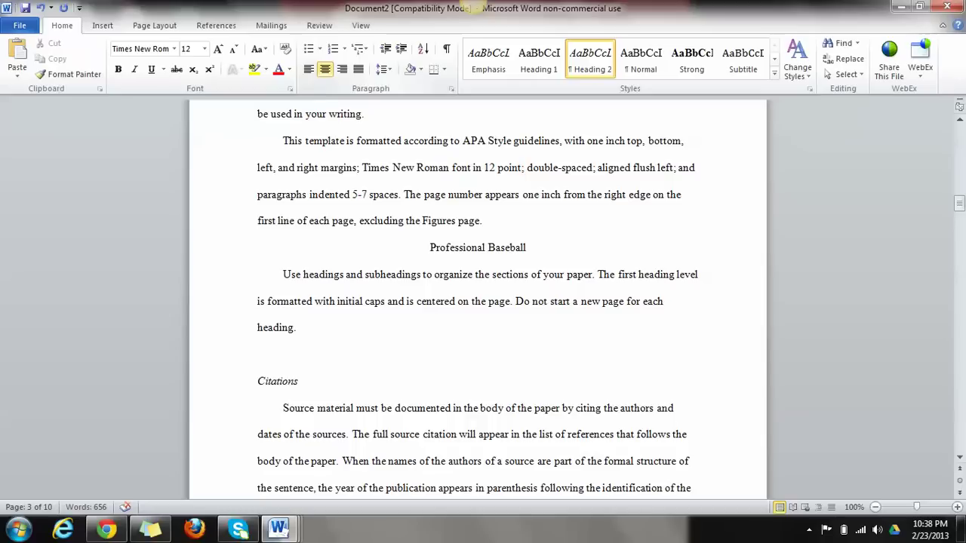
text(Collegiate Baseball)
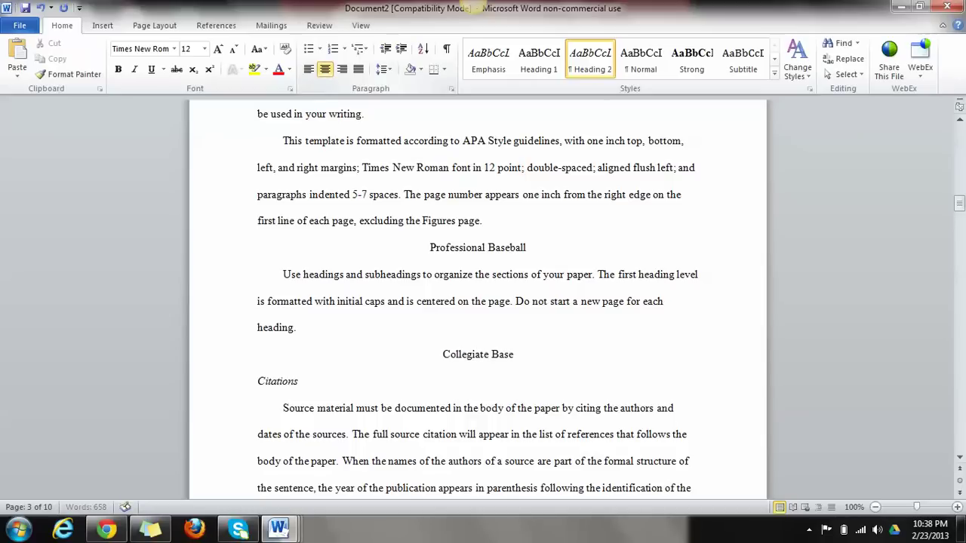
key(Return)
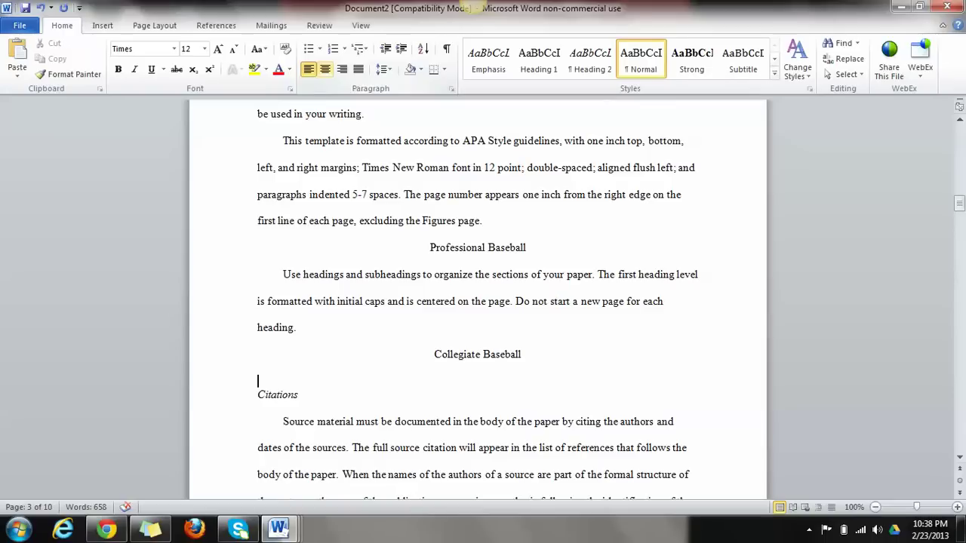
Type a 'High School Baseball' heading on the next line and center it
text(Highsc)
key(BackSpace)
key(BackSpace)
text(s)
key(BackSpace)
text(Scho)
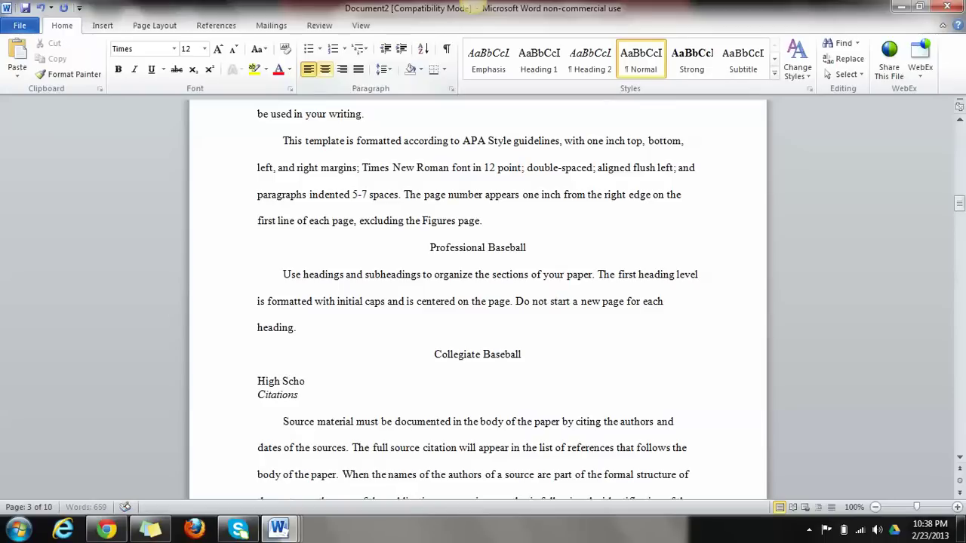
text(ol Baseball)
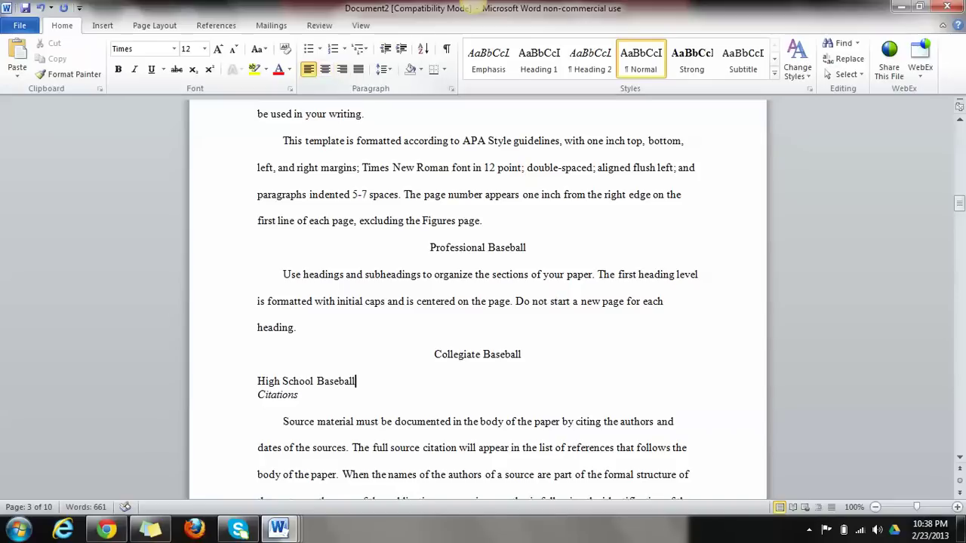
key(ctrl+shift+Left)
key(ctrl+shift+Left)
key(ctrl+shift+Left)
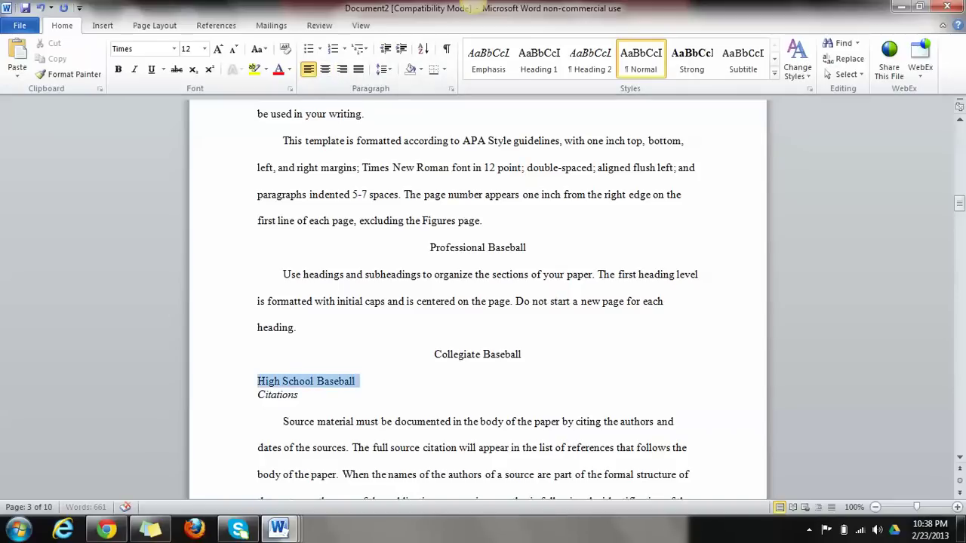
key(ctrl+e)
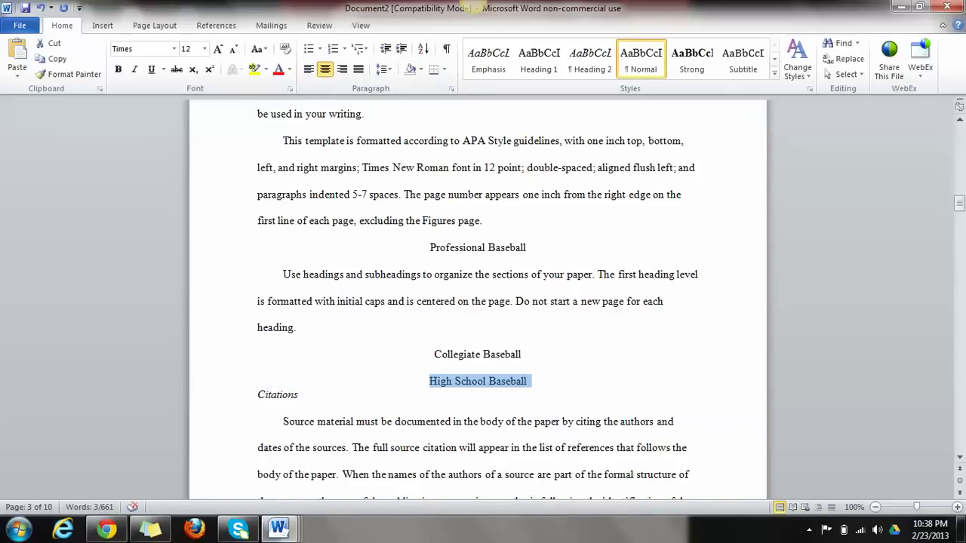
Insert a 'Write something here...' line directly under the Collegiate Baseball heading
click(521, 354)
key(Return)
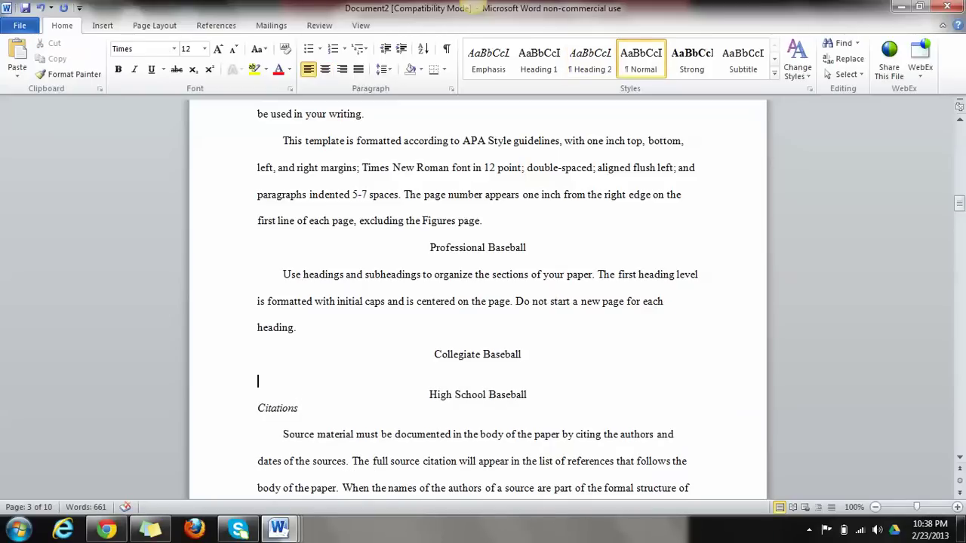
text(Write some)
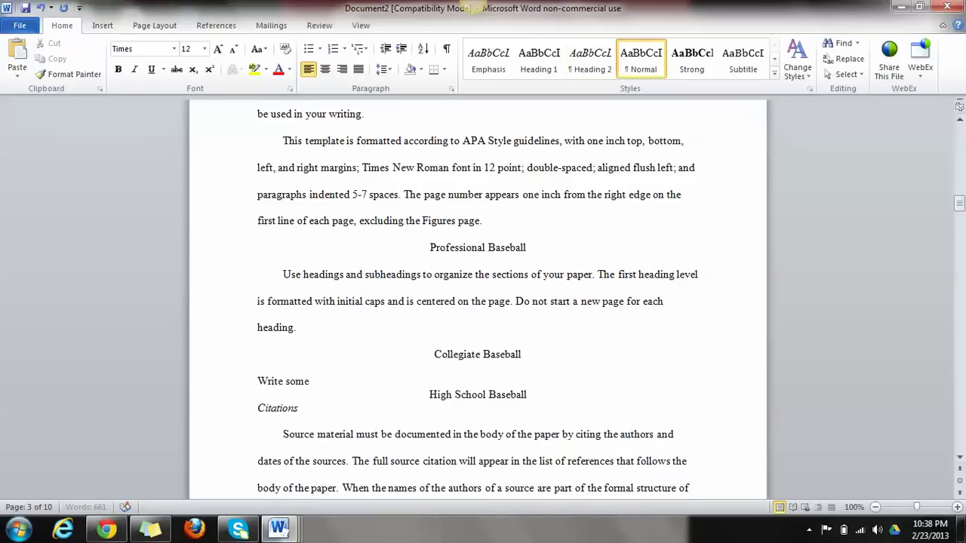
text(thing here)
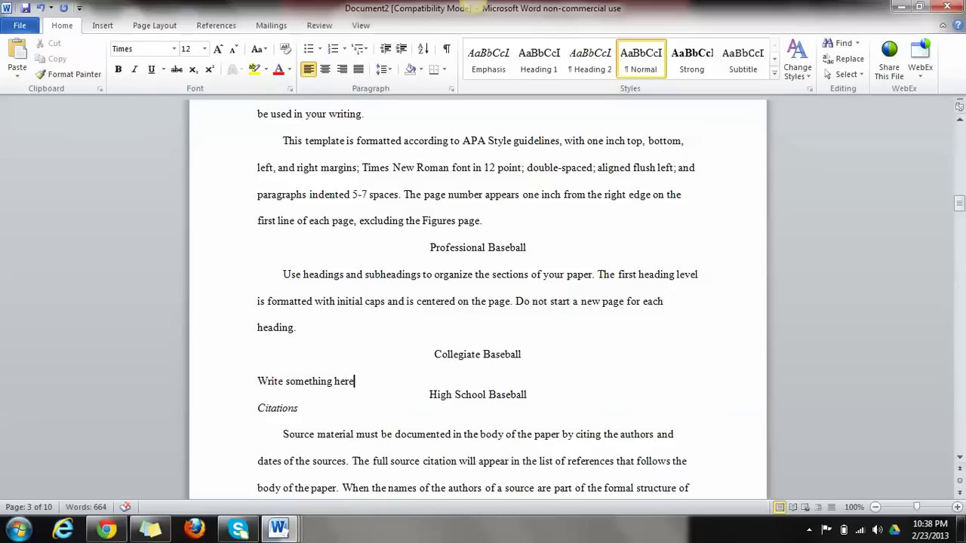
text(...)
click(528, 395)
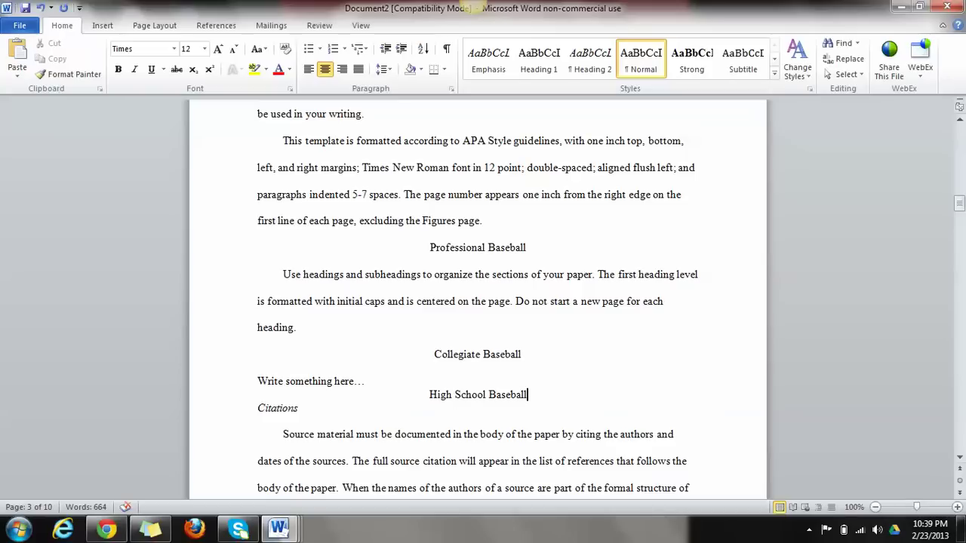
Highlight the Professional, Collegiate and High School Baseball headings in yellow, one after another
drag(529, 247, 430, 248)
drag(526, 355, 434, 355)
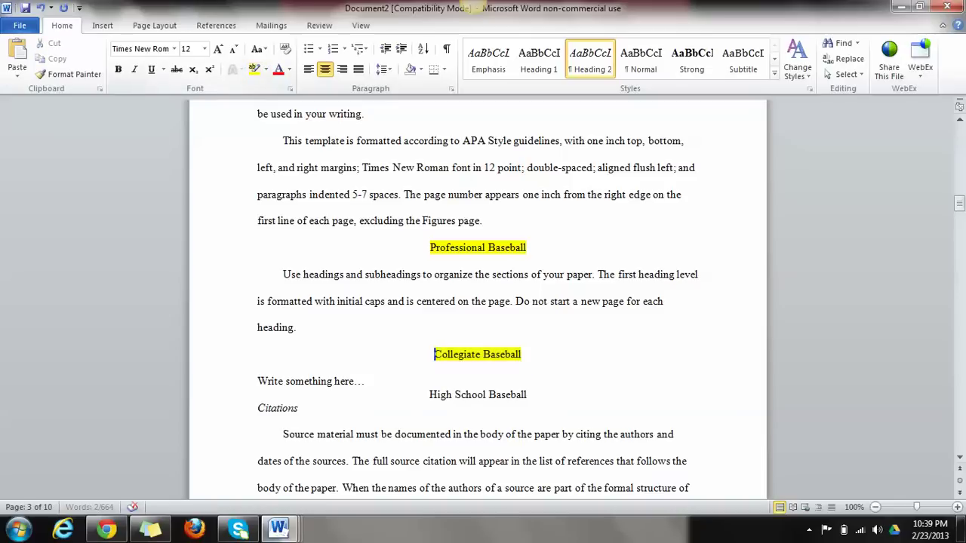
mouse_move(532, 395)
mouse_down()
mouse_move(260, 408)
mouse_move(429, 395)
mouse_up()
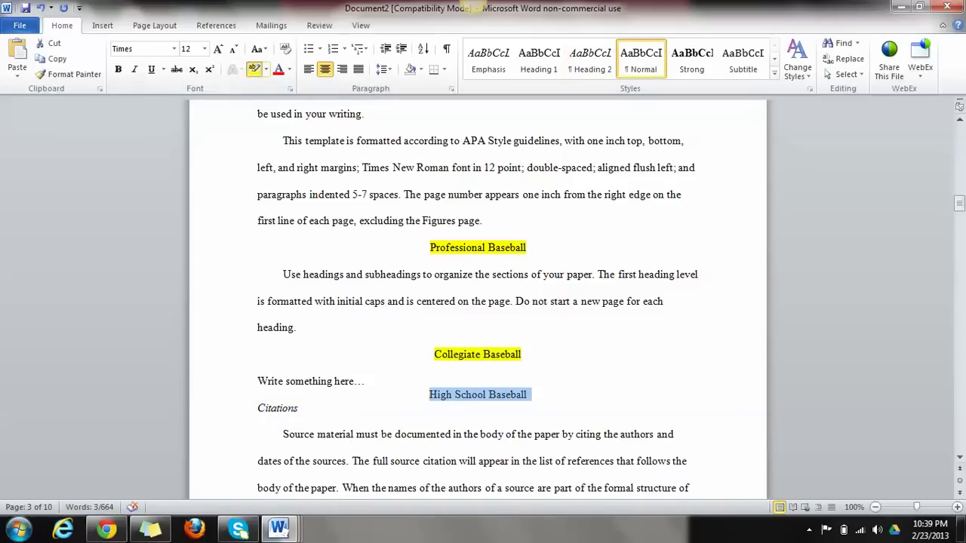
Select the text of the Citations section further down the paper
scroll(478, 301, down, 1)
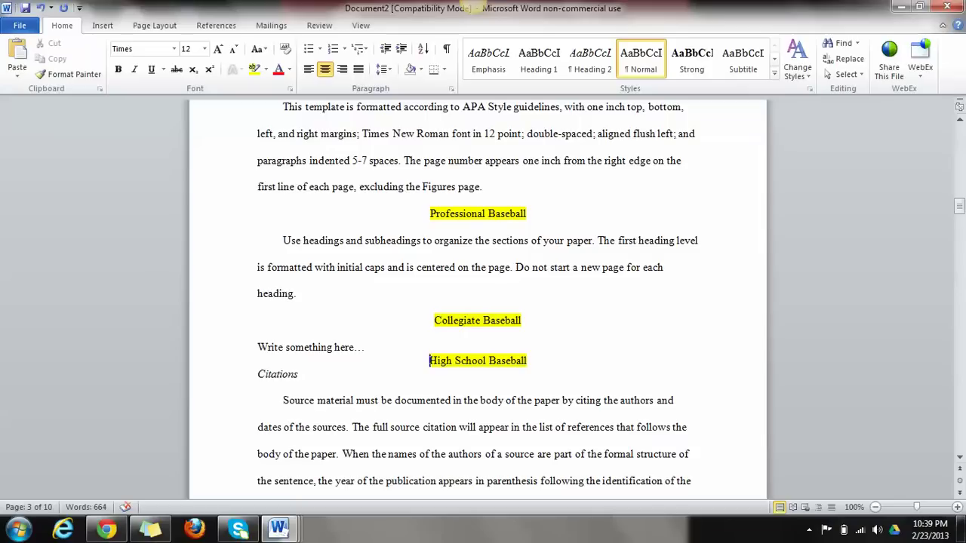
scroll(478, 302, down, 2)
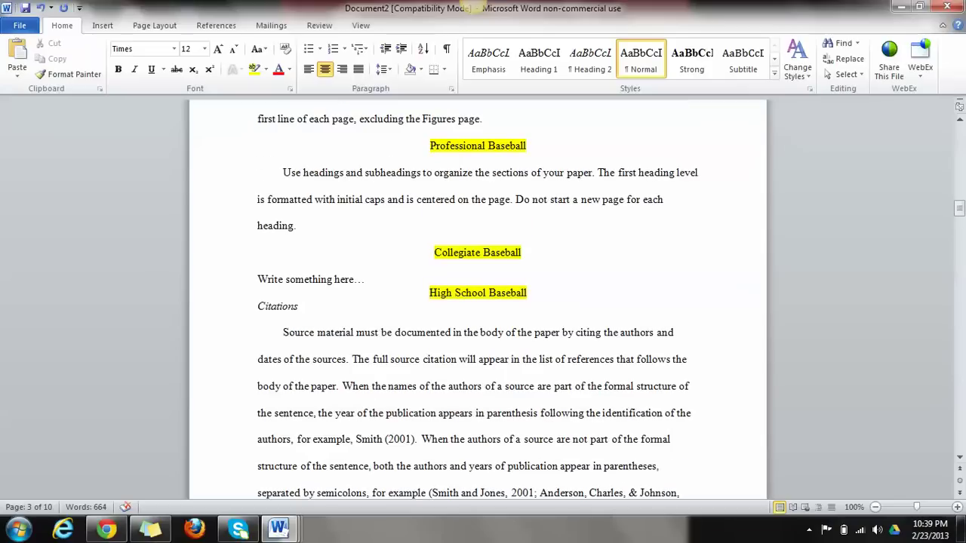
drag(257, 307, 623, 439)
Scroll down to page 5, the References page with its two sample source entries
scroll(624, 439, down, 1)
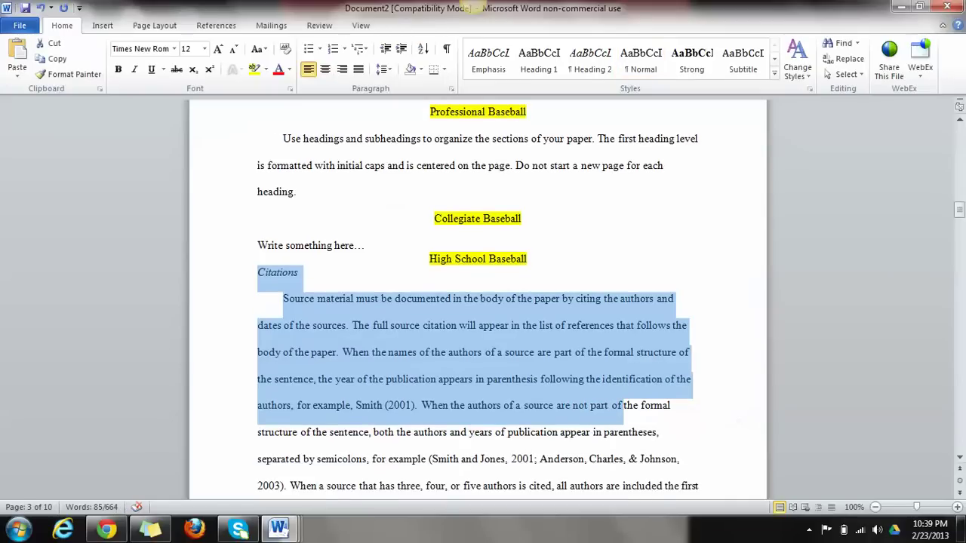
scroll(624, 407, down, 5)
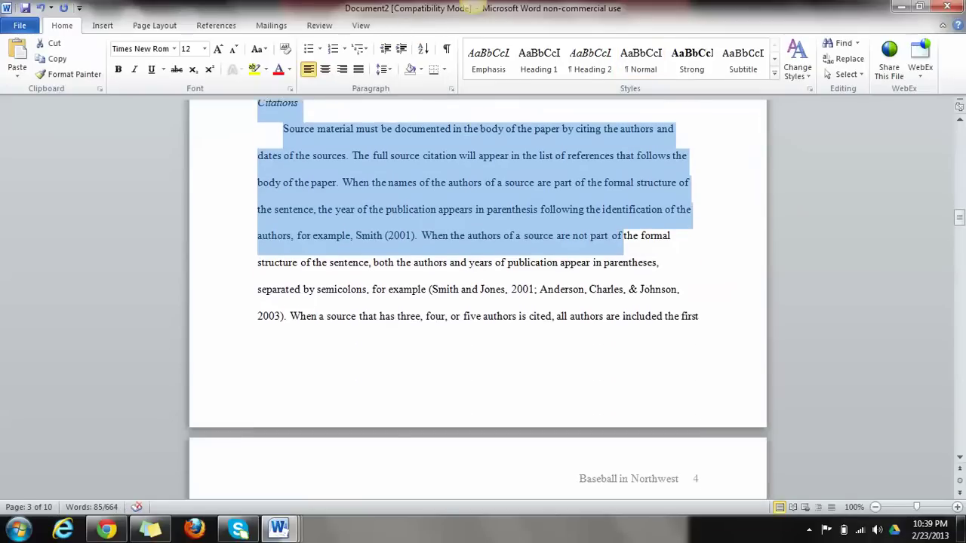
scroll(478, 302, down, 7)
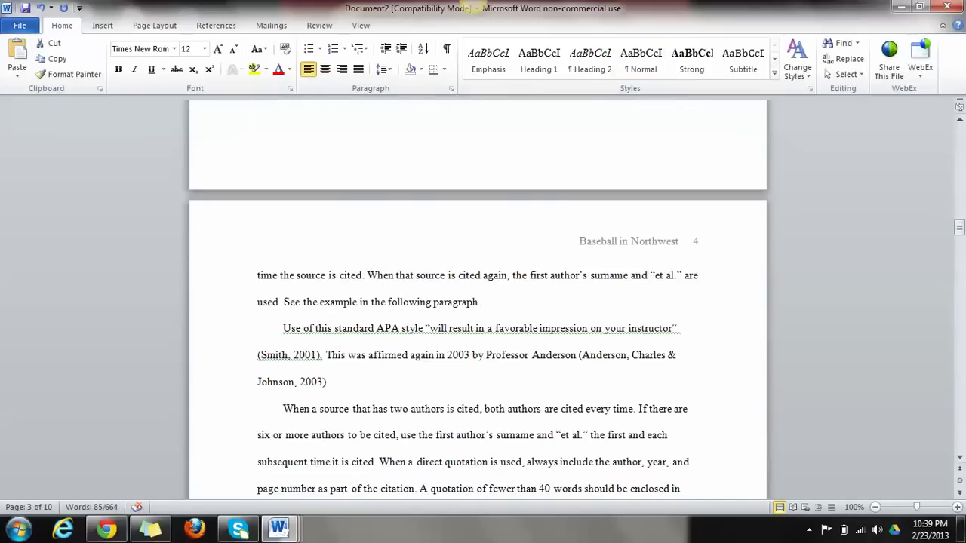
scroll(478, 302, down, 15)
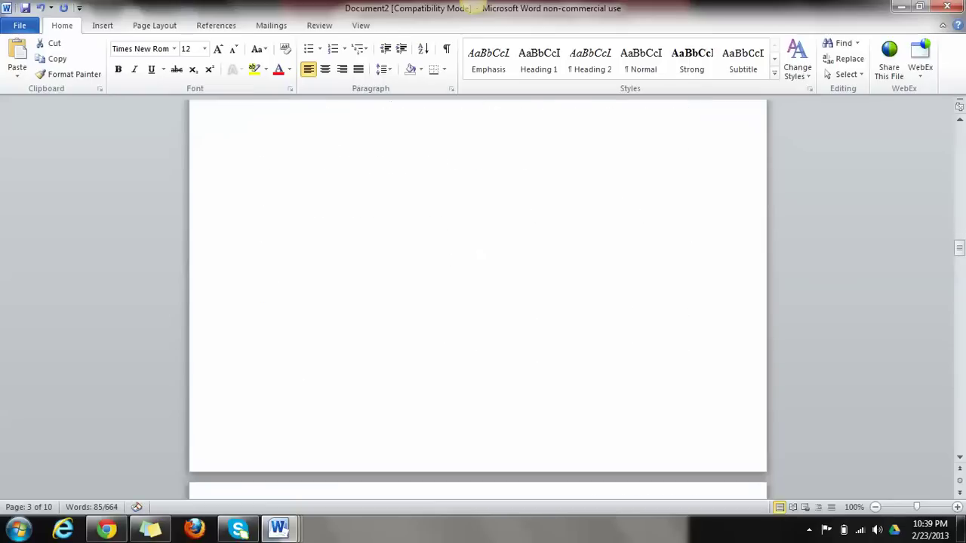
scroll(478, 302, down, 9)
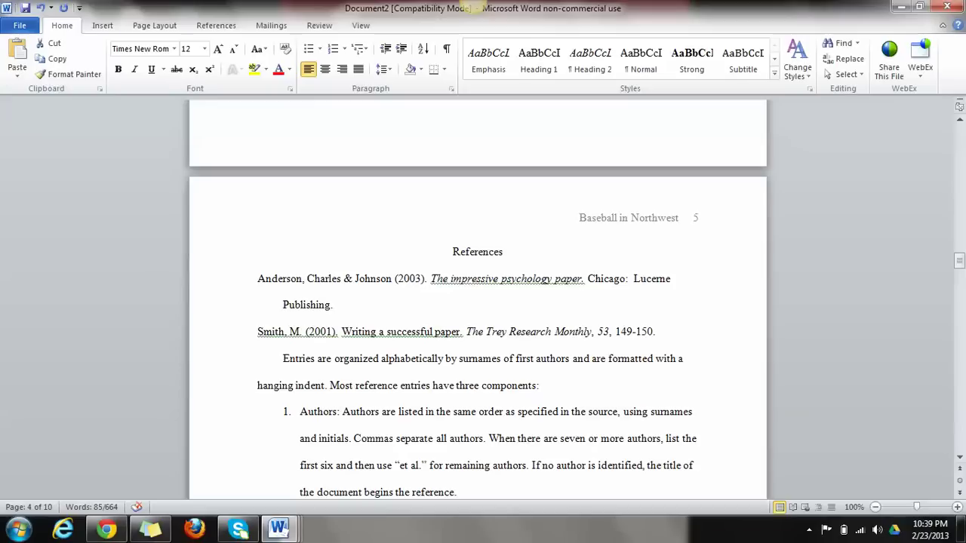
drag(505, 252, 453, 252)
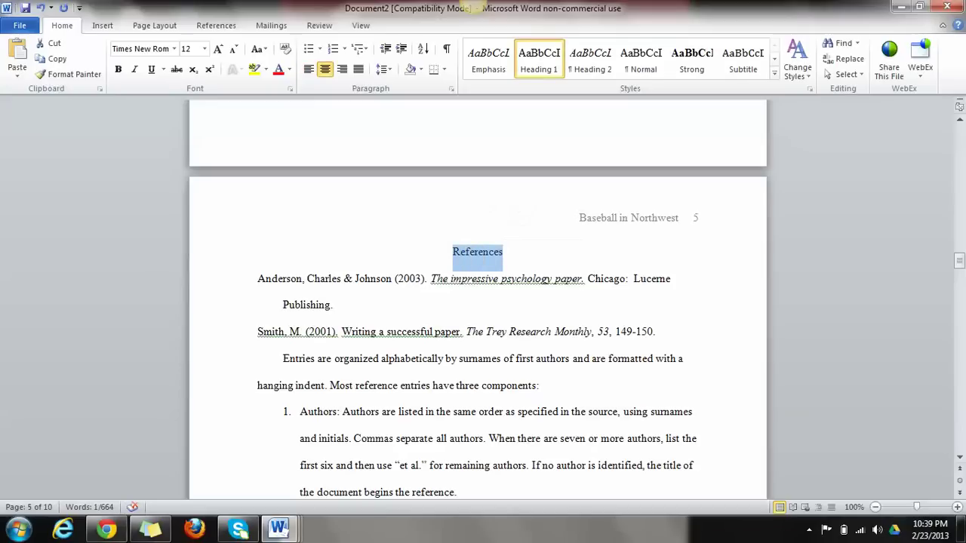
click(259, 278)
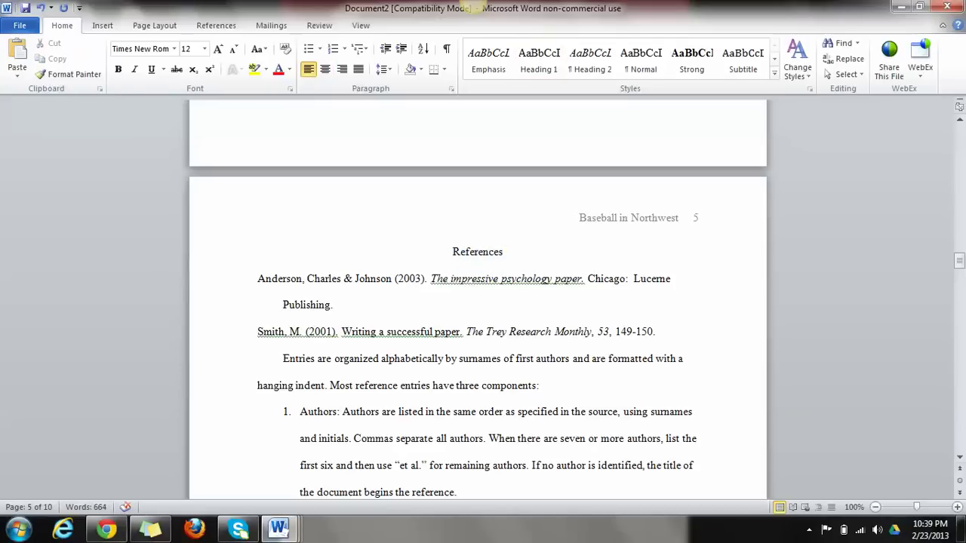
click(258, 332)
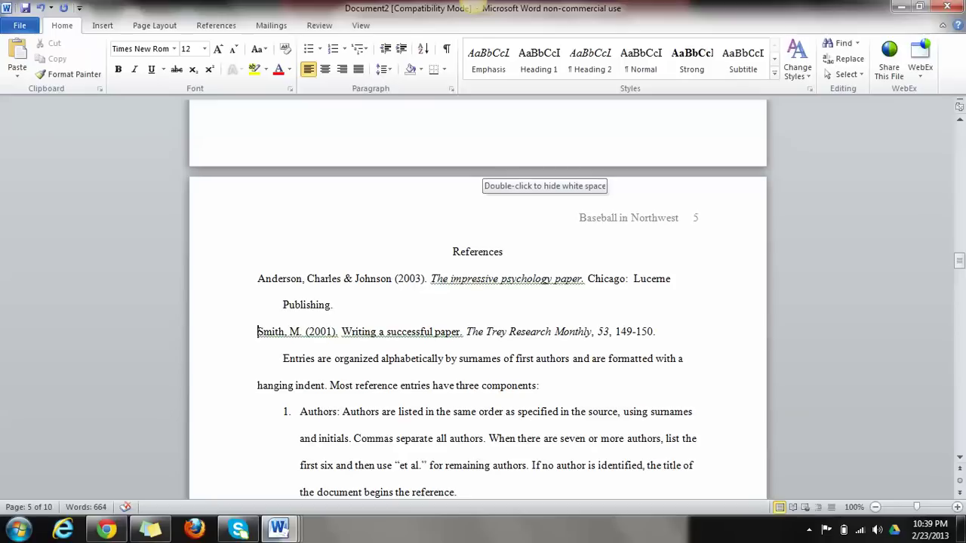
scroll(543, 172, down, 1)
scroll(477, 302, down, 10)
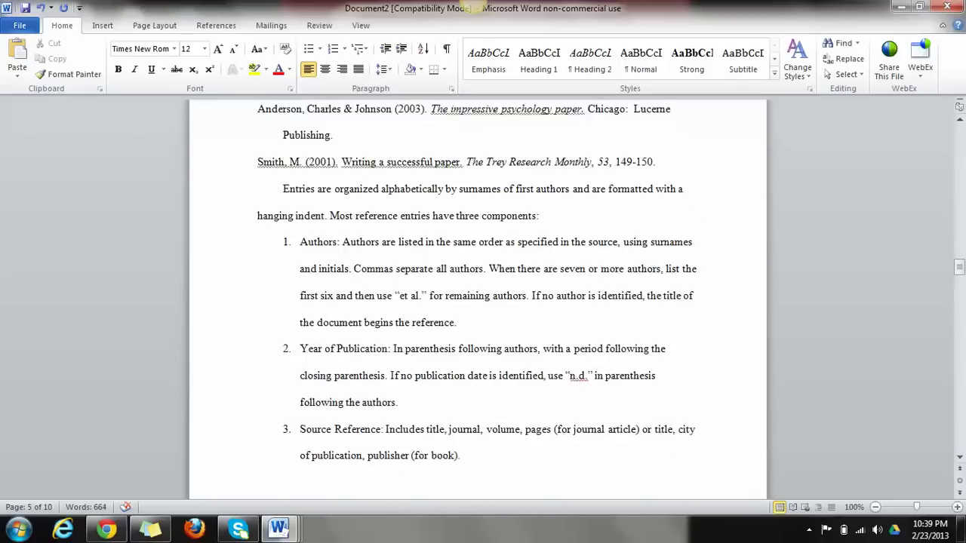
scroll(477, 302, down, 3)
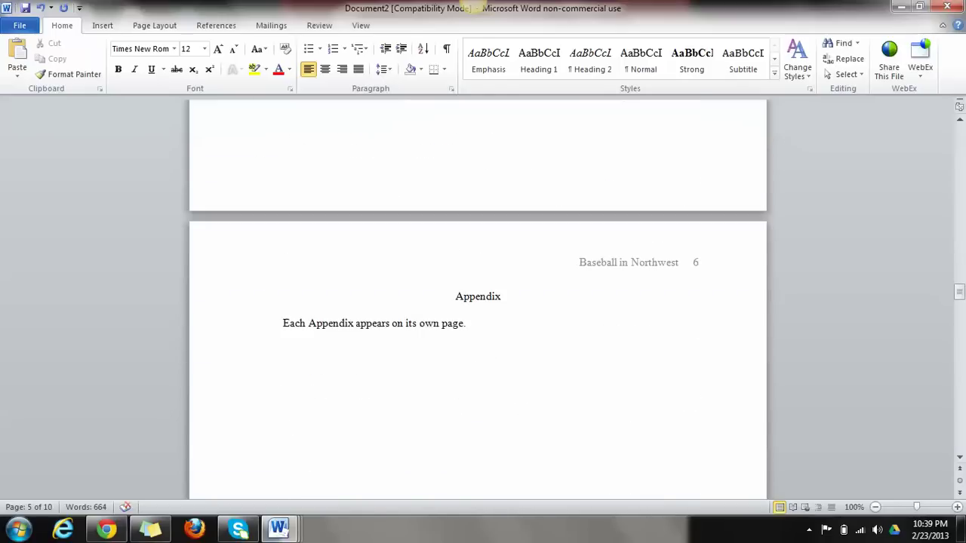
scroll(477, 302, up, 8)
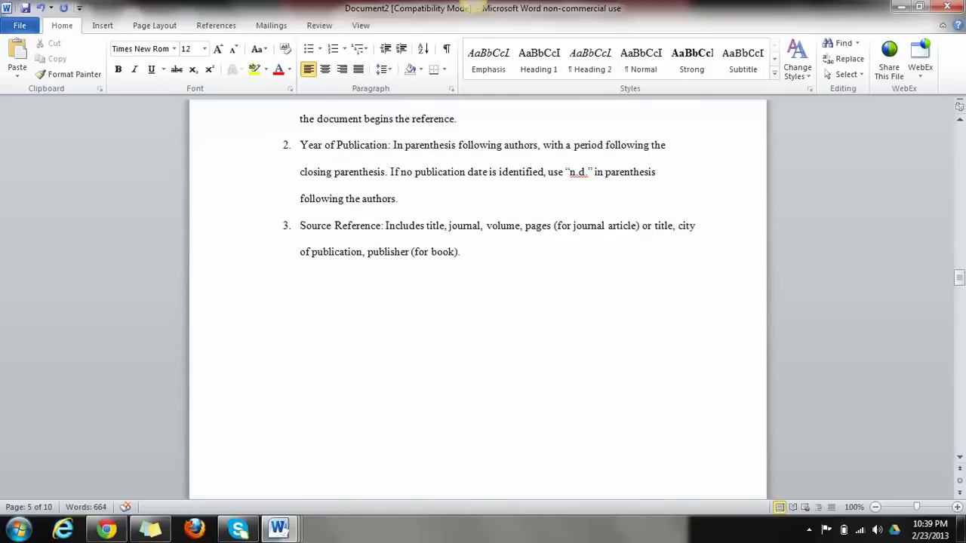
drag(959, 277, 959, 129)
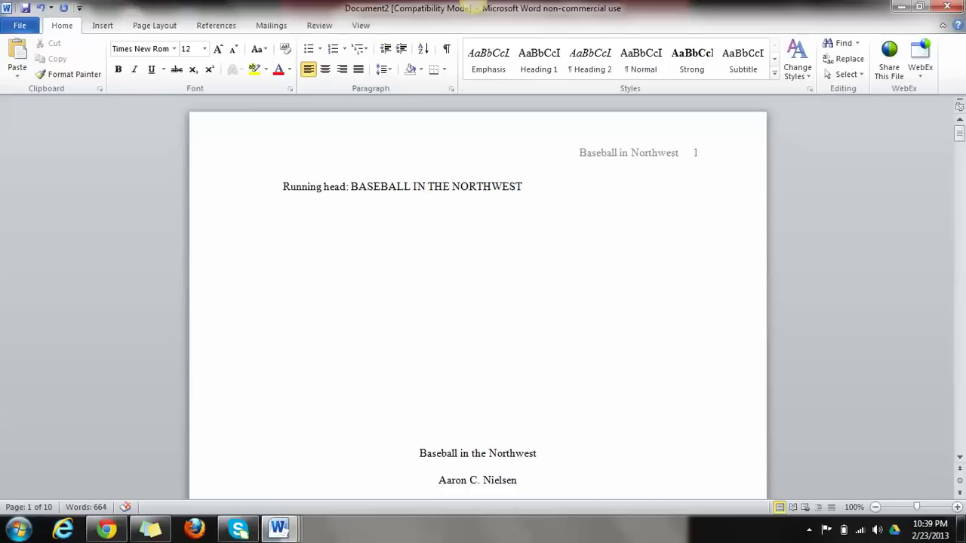
Show the hidden notification-area icons in the taskbar tray
click(809, 529)
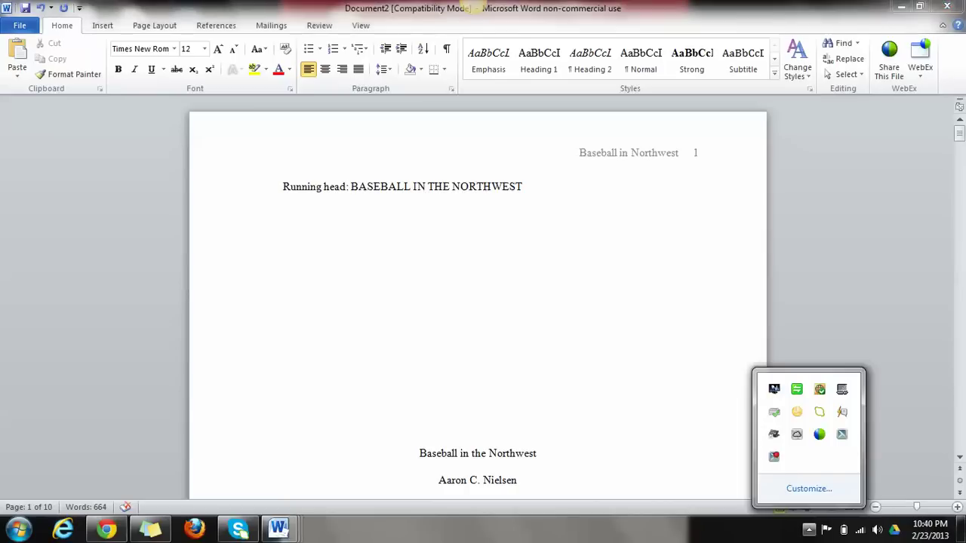